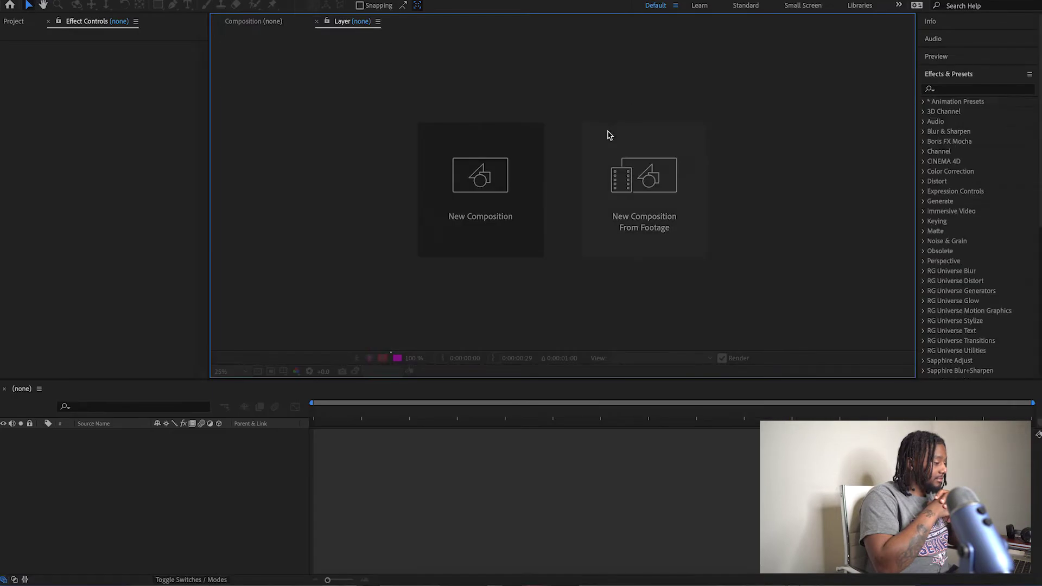
Step: Save the project under the name Offset Effect
click(569, 136)
key(BackSpace)
key(BackSpace)
key(BackSpace)
key(BackSpace)
key(BackSpace)
key(BackSpace)
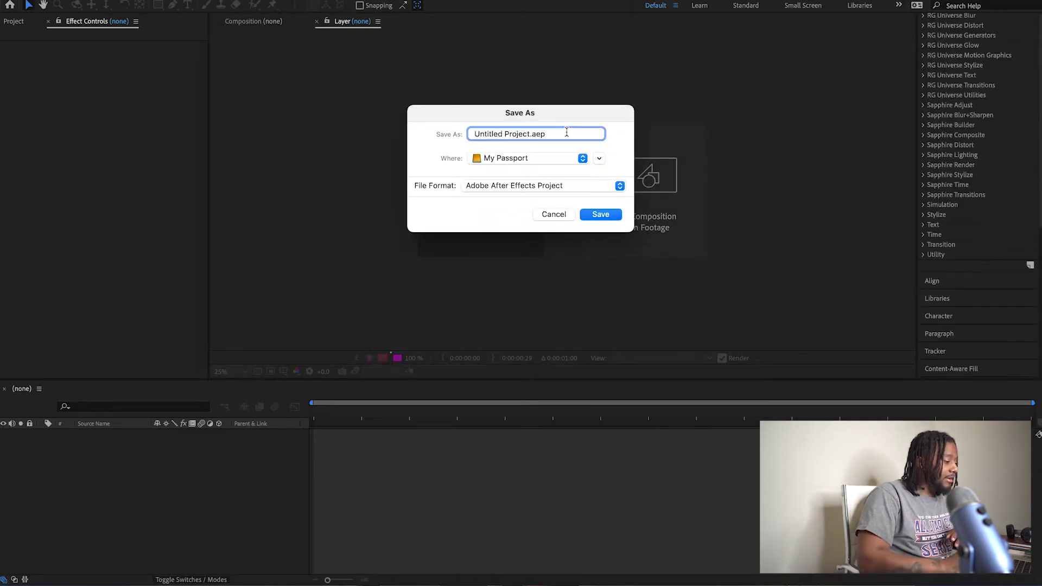
key(BackSpace)
key(BackSpace)
key(BackSpace)
key(BackSpace)
key(BackSpace)
key(BackSpace)
key(BackSpace)
key(BackSpace)
key(BackSpace)
key(BackSpace)
key(BackSpace)
key(BackSpace)
key(BackSpace)
key(BackSpace)
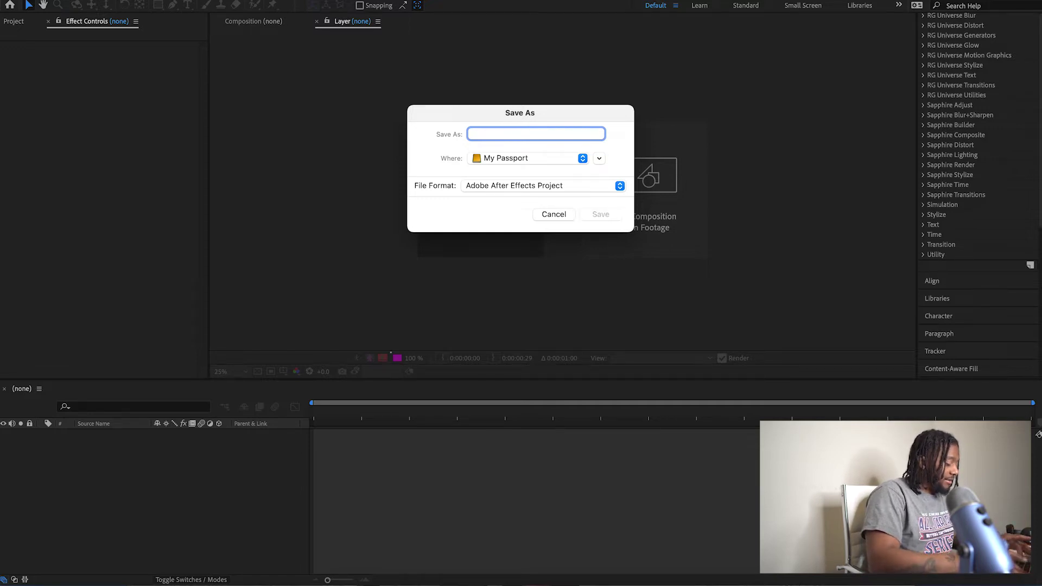
text(Offset )
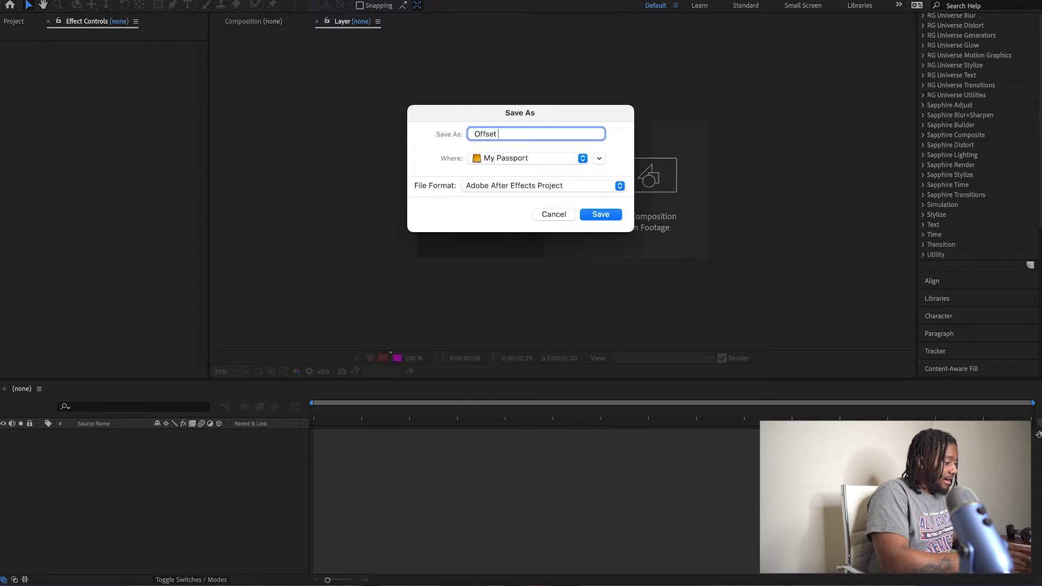
text(Effect)
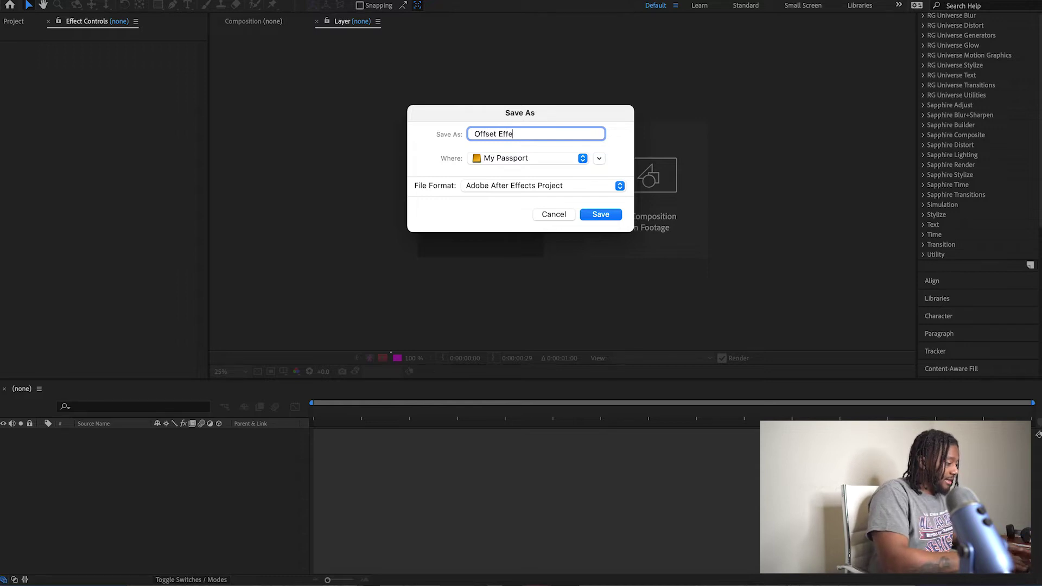
key(Return)
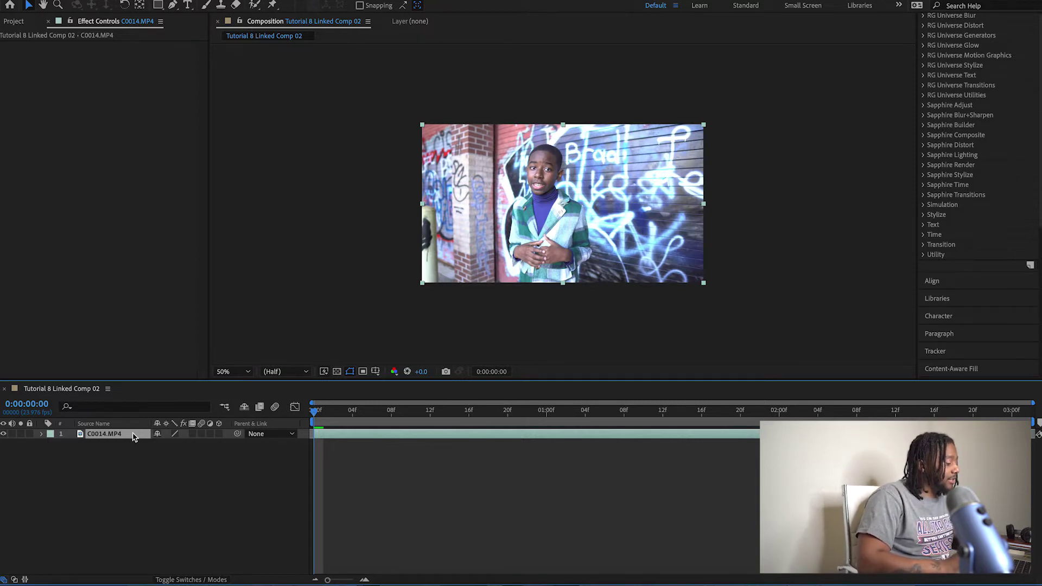
Step: Open the C0014.MP4 layer and start a Roto Brush selection of the boy on the first frame, refining the edge around his ear
double_click(133, 435)
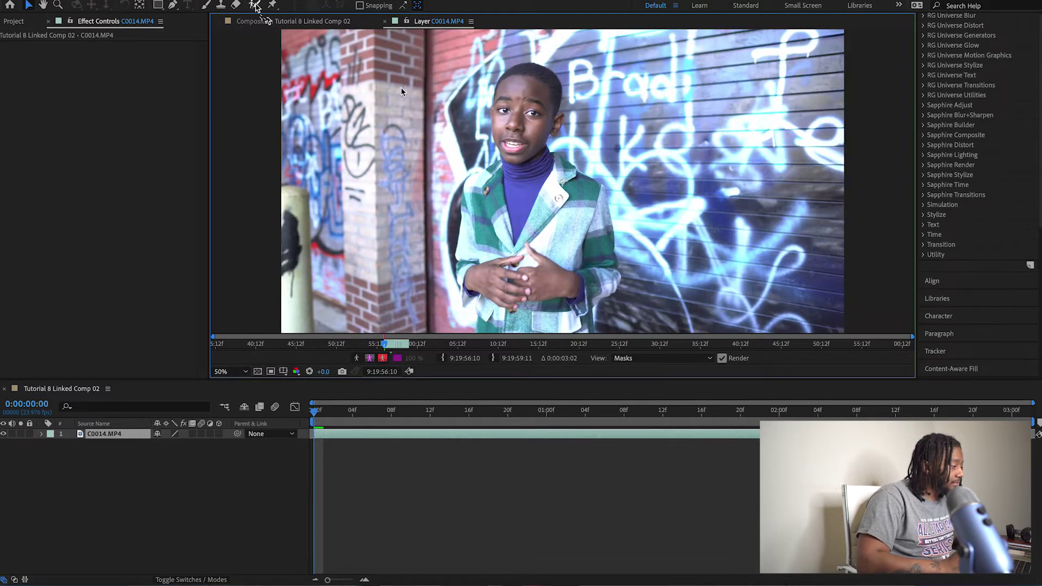
click(255, 6)
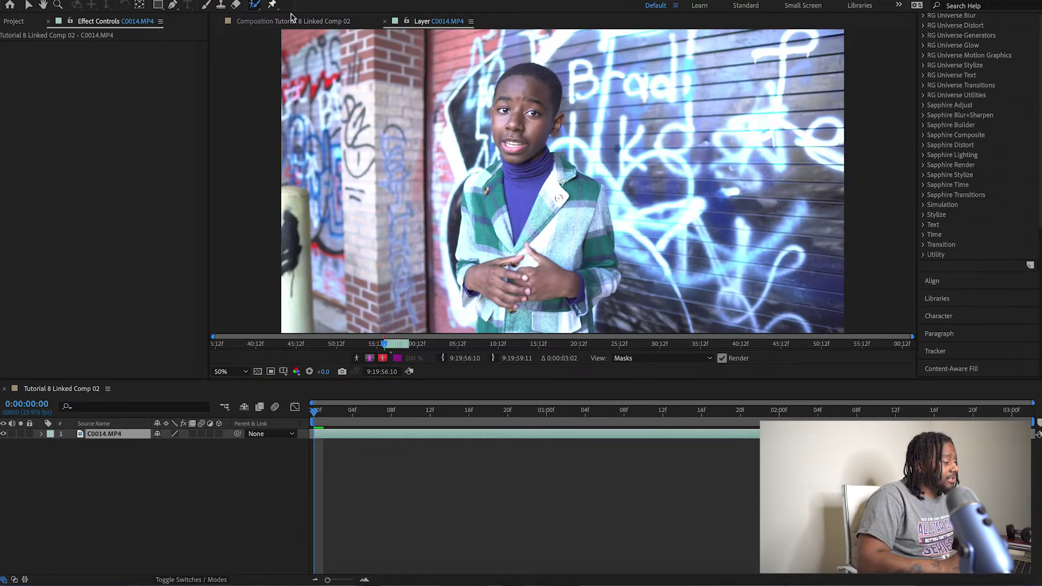
drag(477, 190, 475, 215)
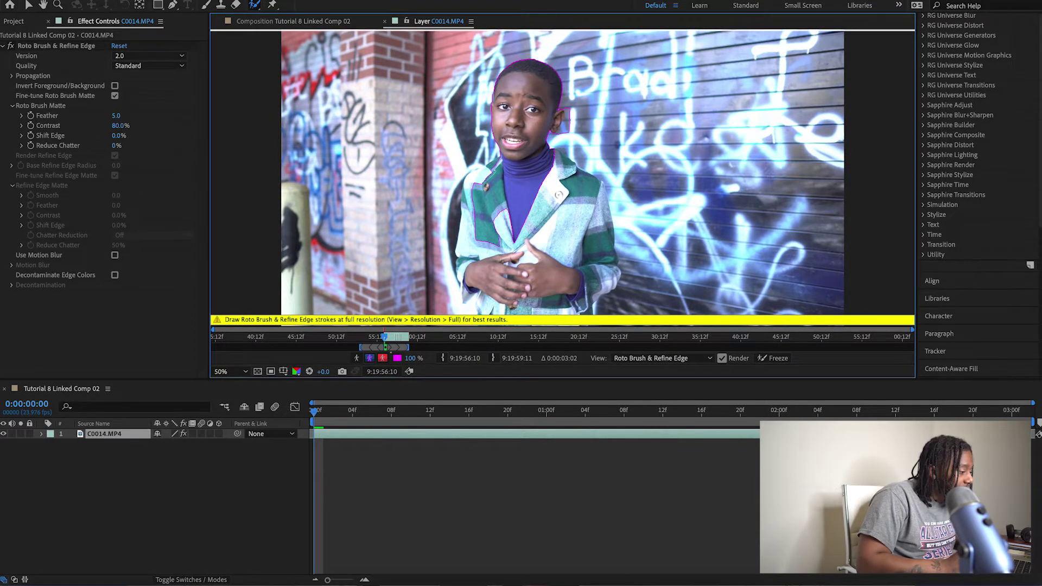
drag(566, 134, 566, 111)
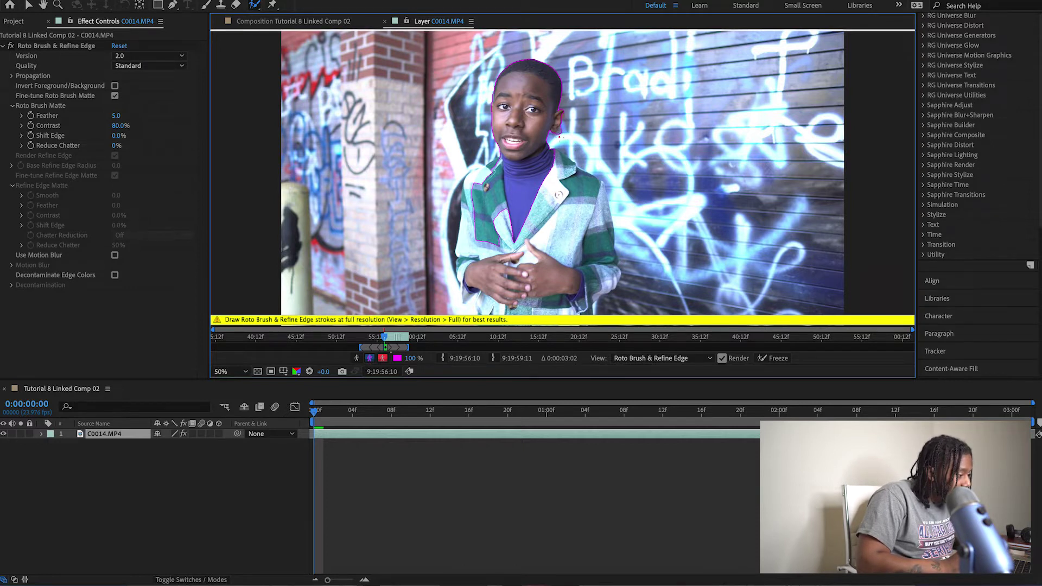
drag(564, 126, 560, 132)
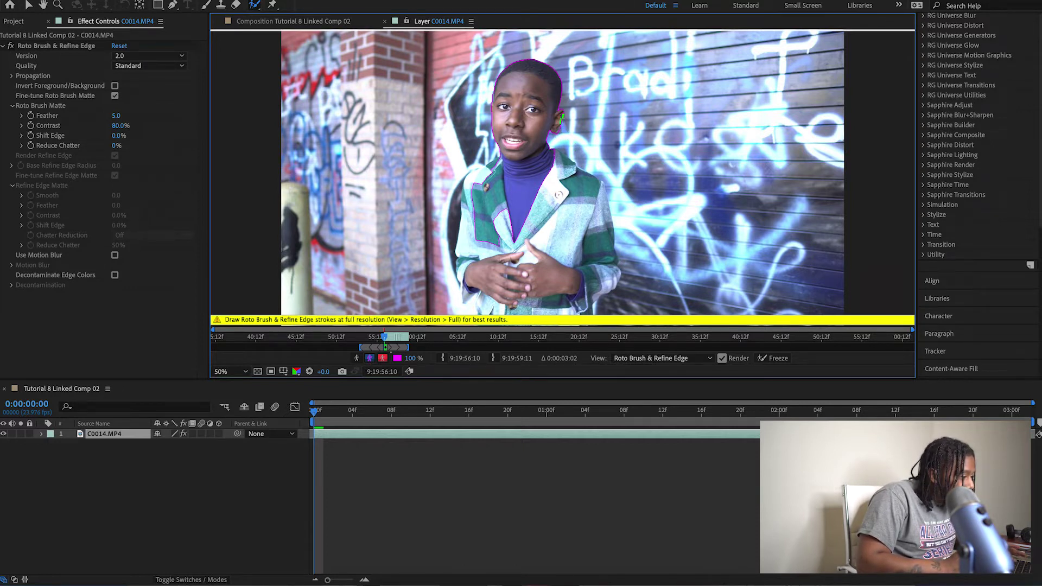
Step: Extend the first frame's Roto Brush selection over the boy's jacket, hands and the lower part of his coat
mouse_move(554, 162)
mouse_down()
mouse_move(597, 215)
mouse_move(599, 299)
mouse_up()
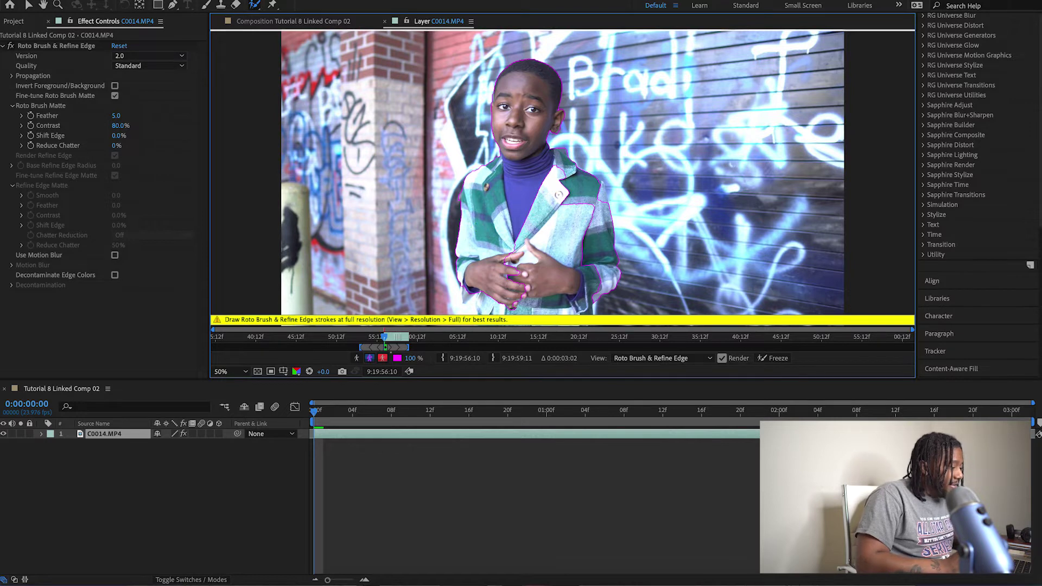
mouse_move(561, 170)
mouse_down()
mouse_move(559, 221)
mouse_move(526, 203)
mouse_up()
key(space)
key(alt+w)
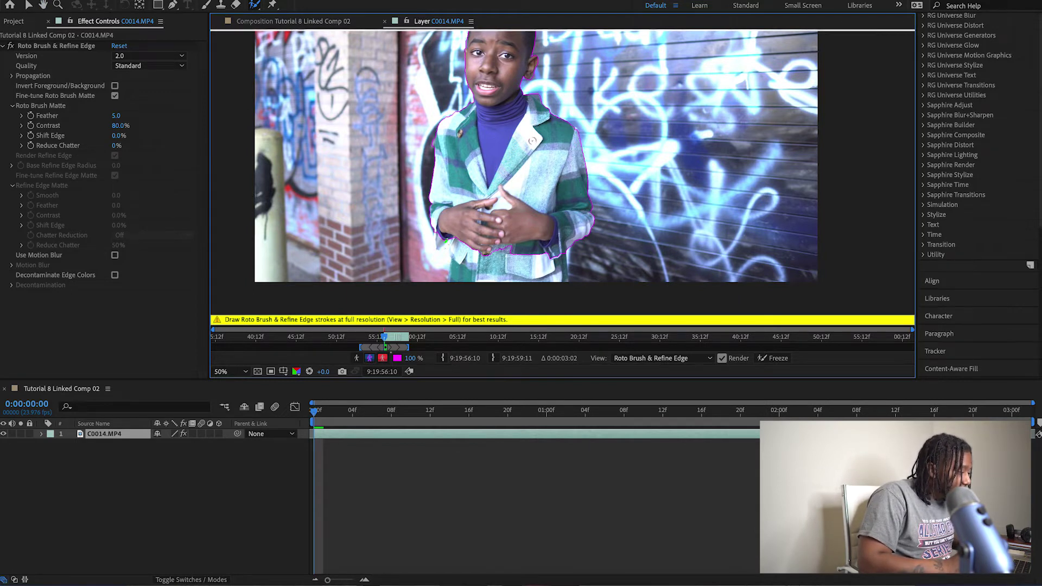
drag(453, 287, 453, 288)
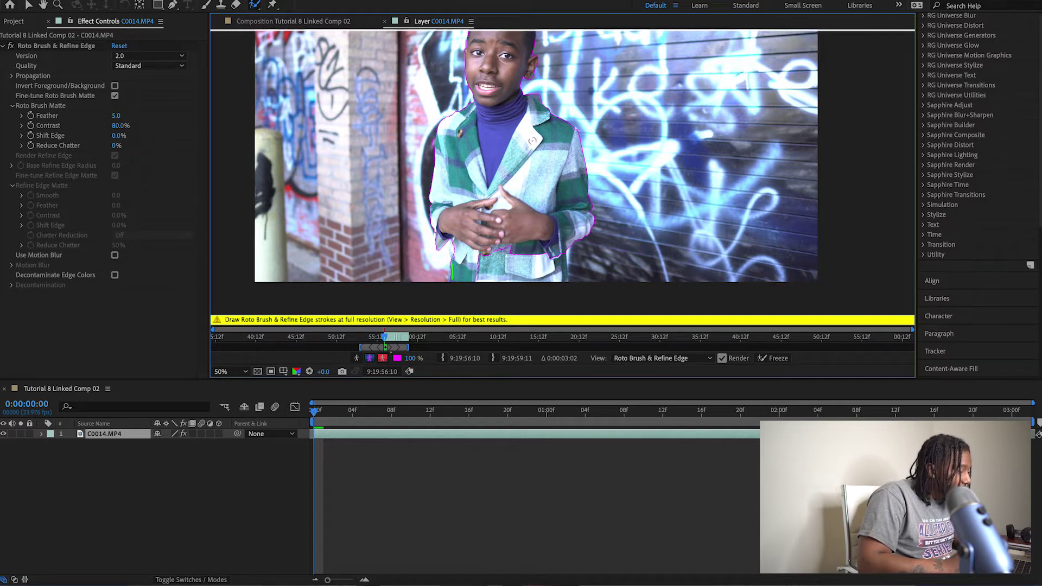
drag(541, 279, 542, 280)
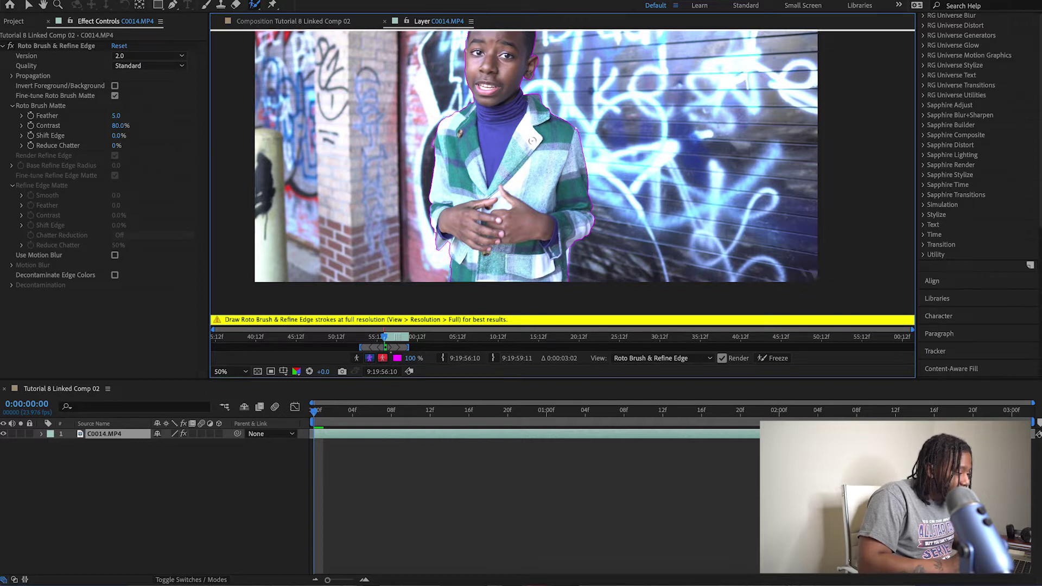
drag(504, 163, 511, 135)
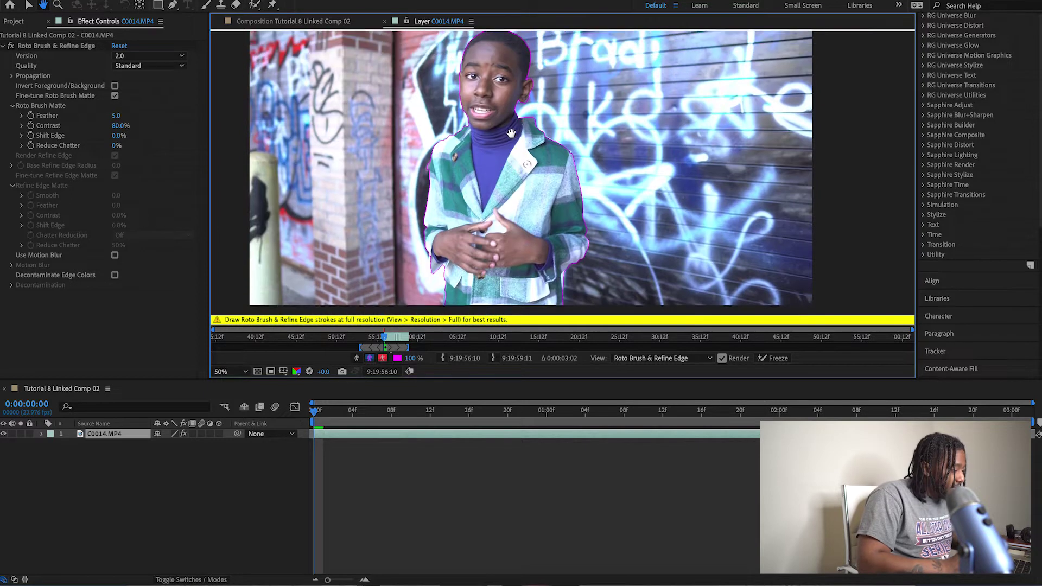
Step: Propagate the Roto Brush selection forward from the first frame to frame 0:00:00:11
key(Page_Down)
key(Page_Down)
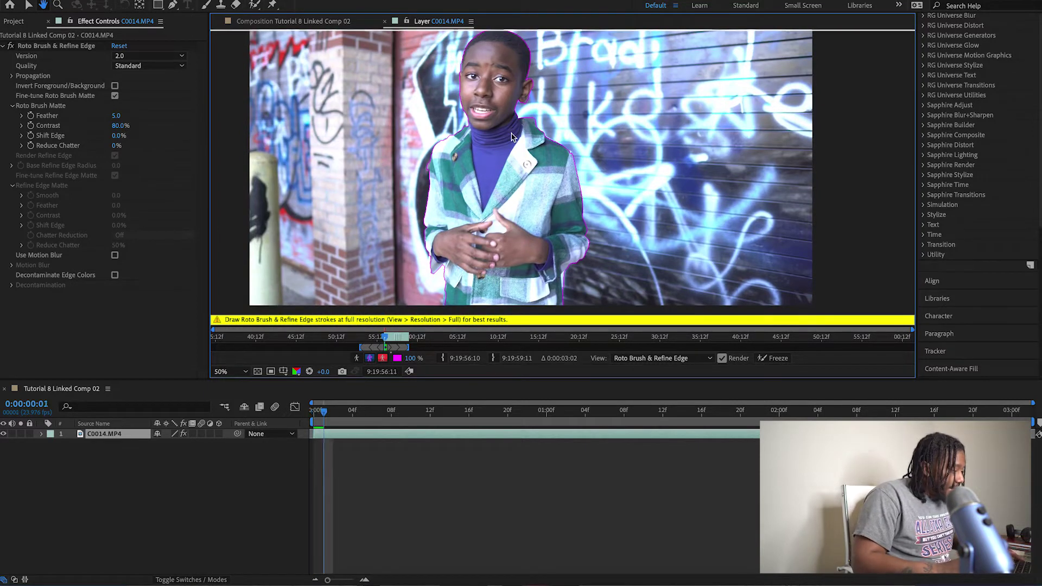
key(Page_Down)
key(Page_Down)
key(Page_Down)
key(Page_Down)
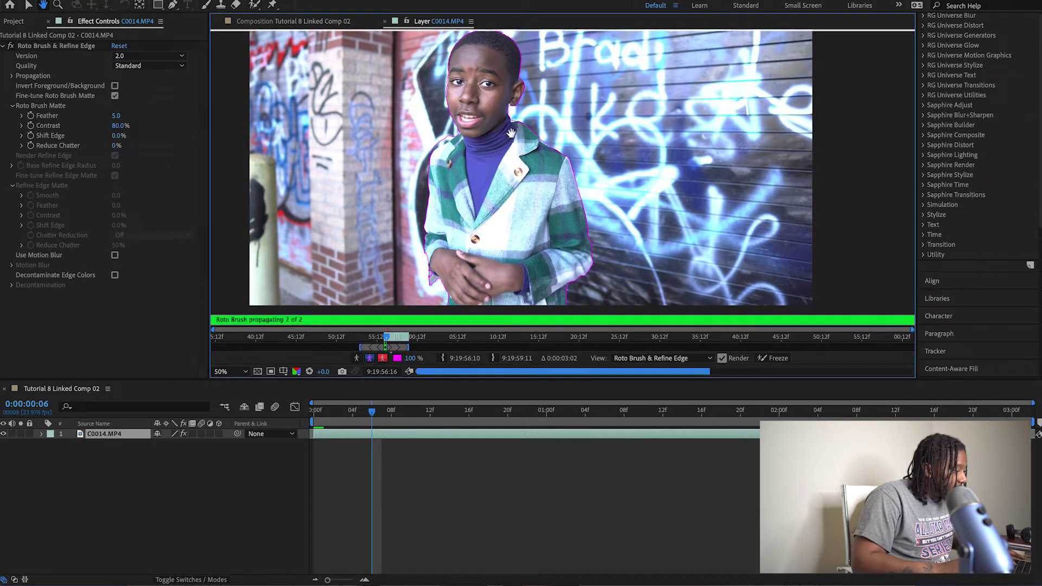
key(space)
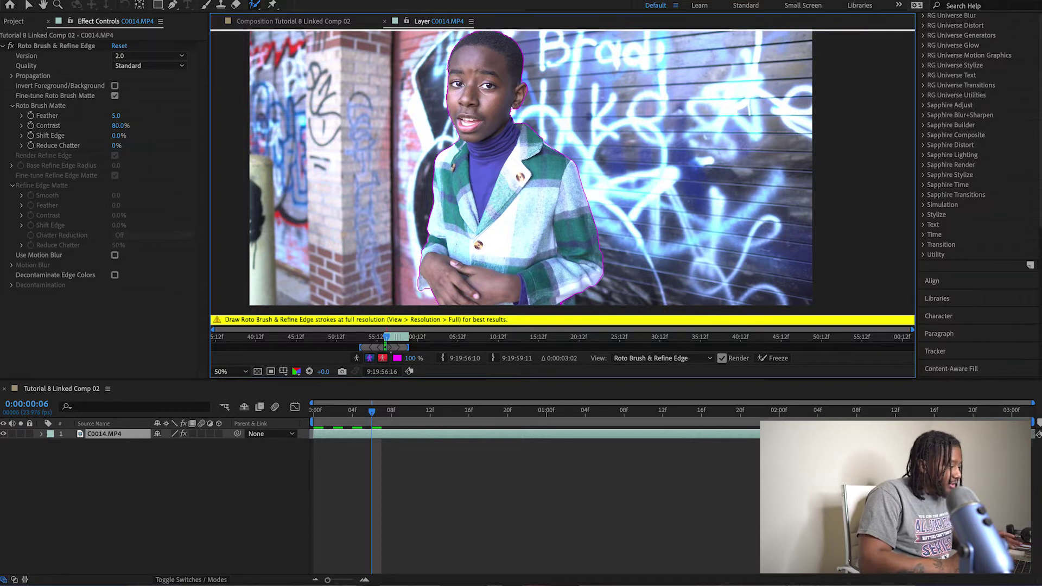
key(space)
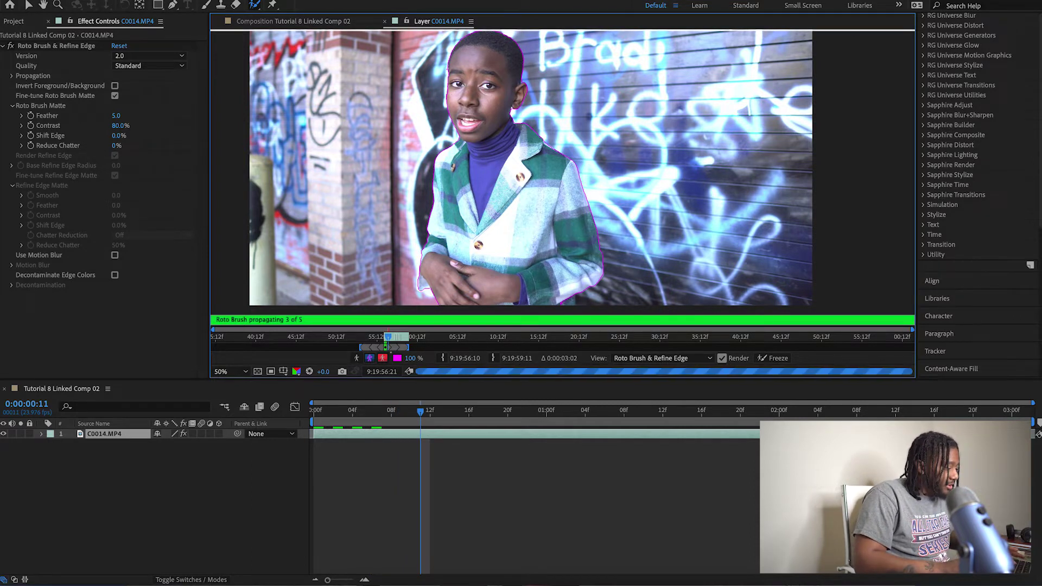
Step: Return to frame 0:00:00:09 and correct the Roto Brush selection around the boy's raised hand and forearm
key(Page_Up)
key(Page_Up)
key(Page_Up)
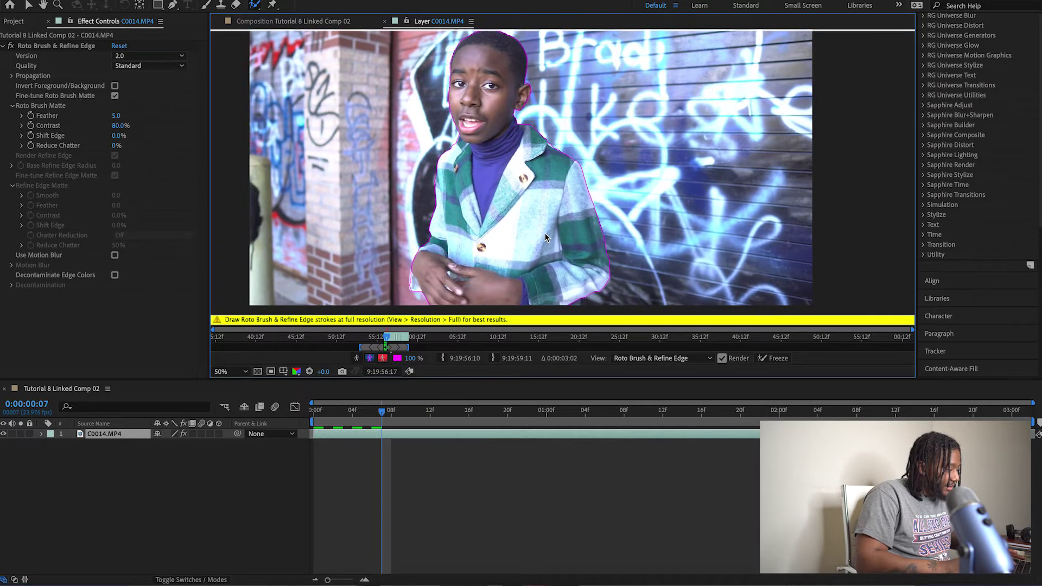
key(Page_Down)
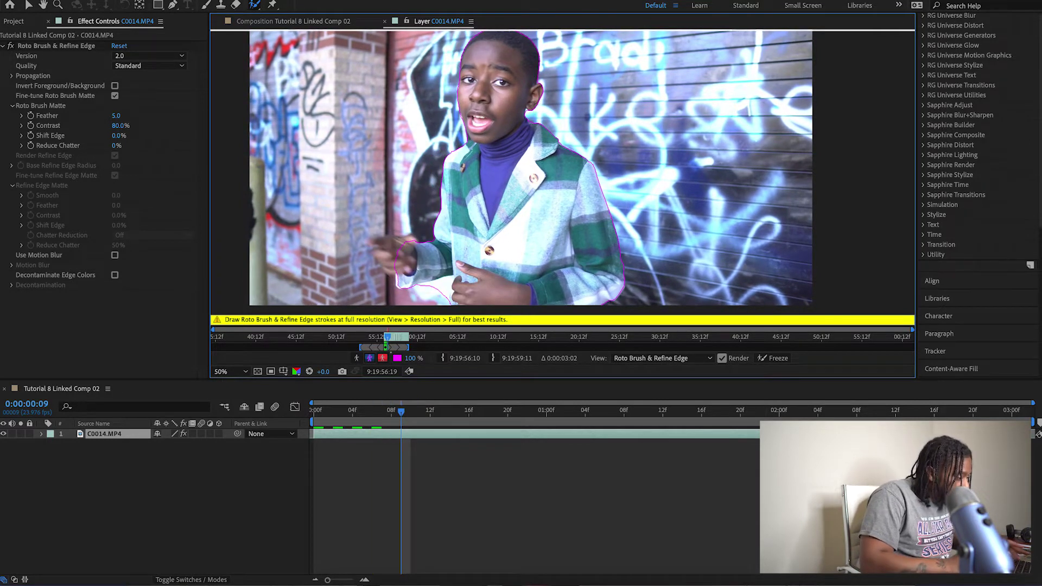
drag(448, 297, 449, 298)
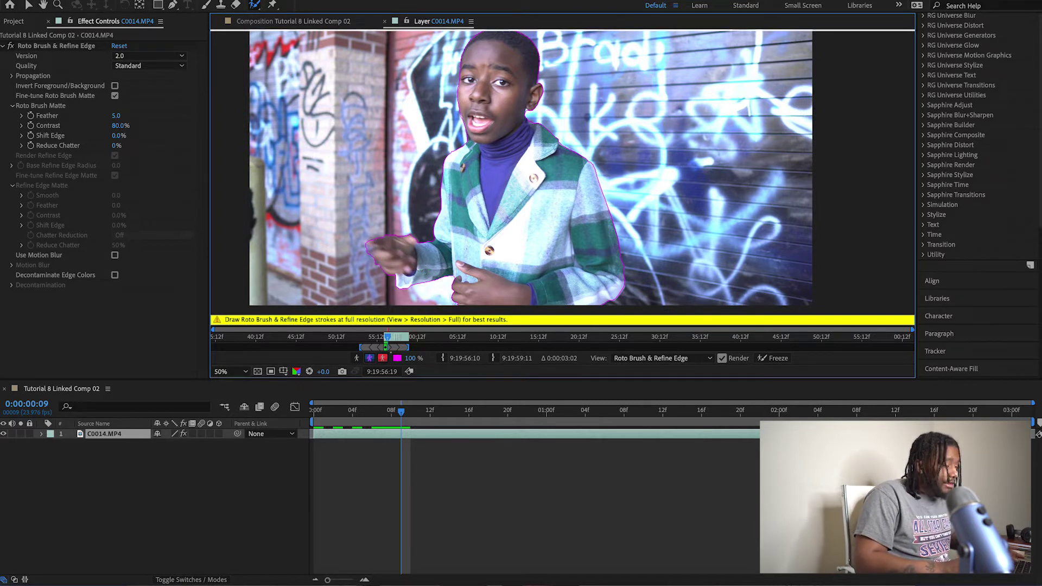
Step: Advance to frame 0:00:00:12 and refine the Roto Brush edge around the fingers of the outstretched hand
key(Page_Down)
key(Page_Down)
key(Page_Down)
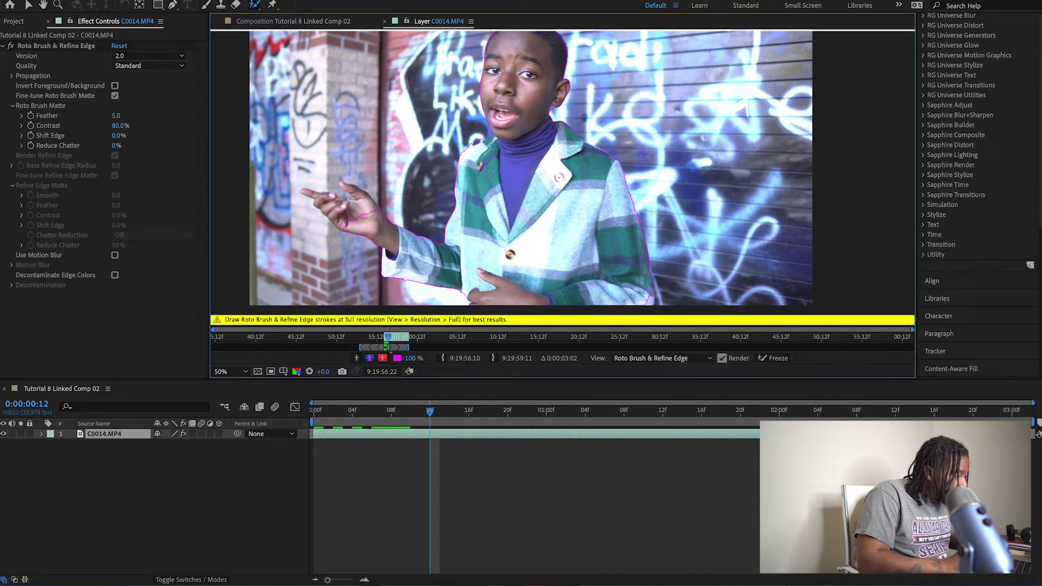
drag(366, 197, 351, 189)
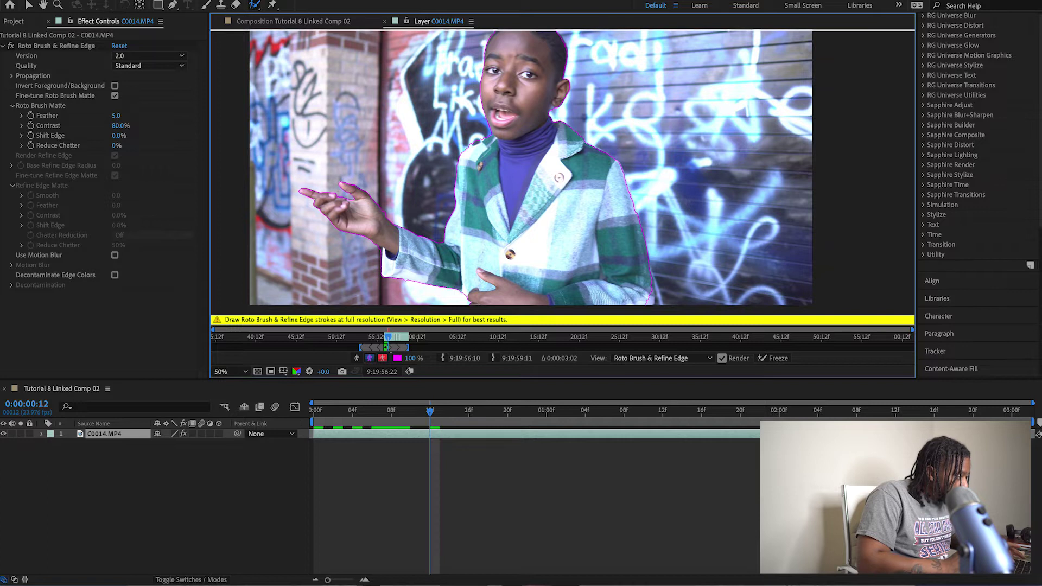
Step: Advance to frame 0:00:00:16 and subtract the background around the blurred hand and sleeve cuff from the Roto Brush selection
key(Page_Down)
key(Page_Down)
key(Page_Down)
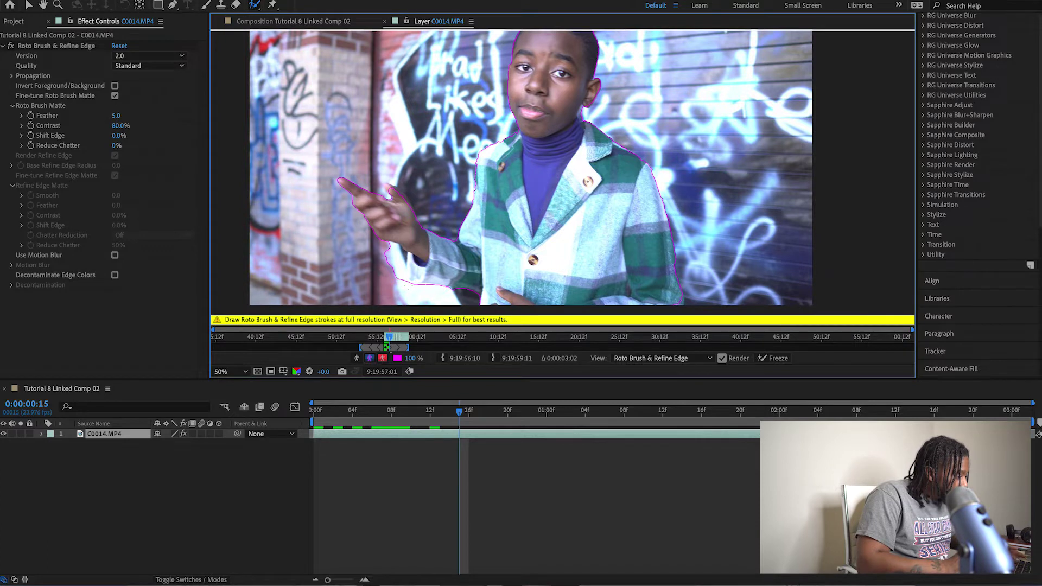
key(Page_Up)
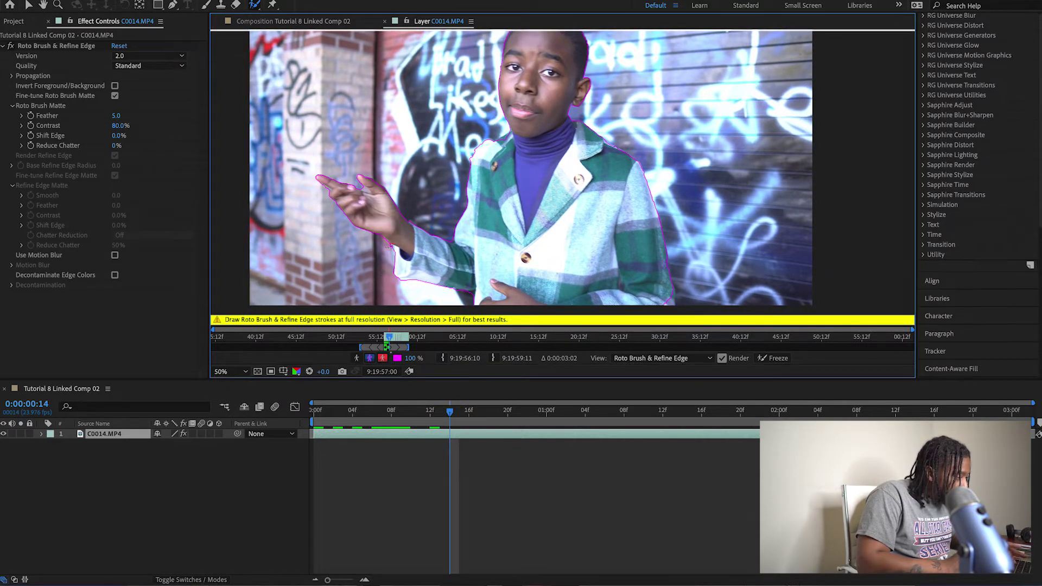
key(Page_Down)
key(Page_Down)
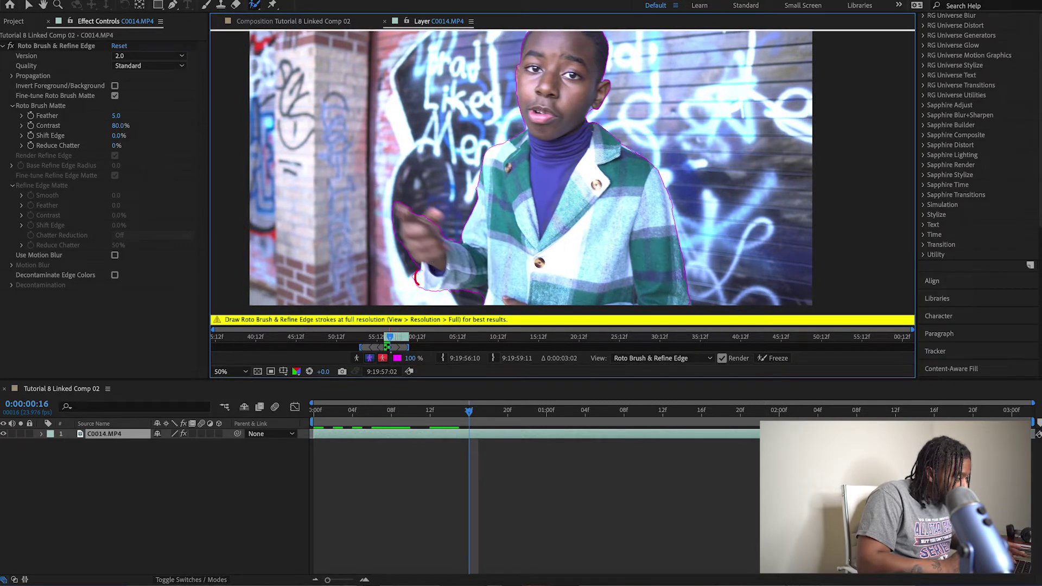
drag(399, 234, 392, 212)
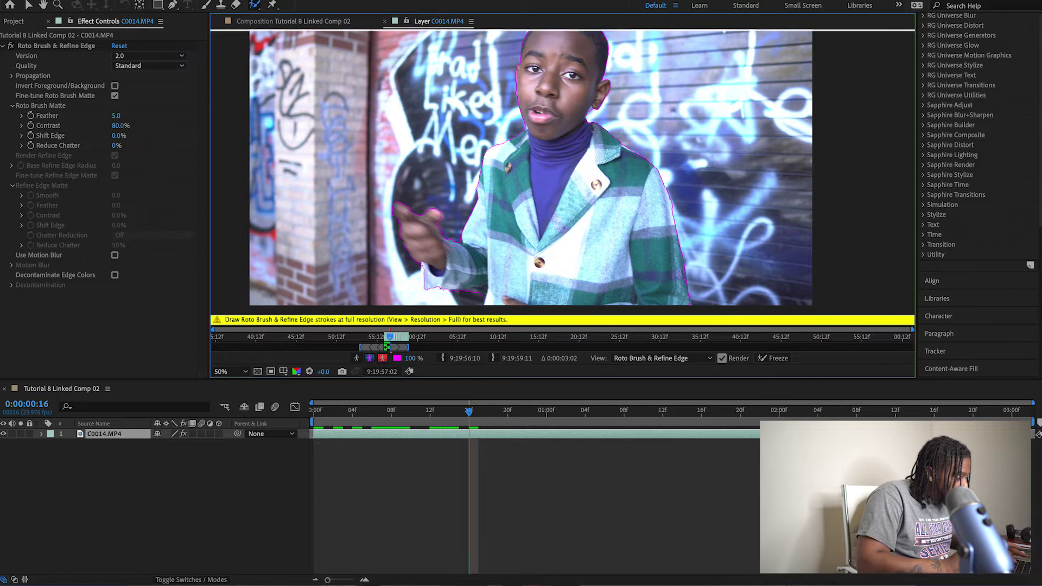
Step: Go back to frame 0:00:00:15 and subtract the background beside and beneath the sleeve from the Roto Brush selection
key(Page_Up)
key(Page_Up)
key(Page_Up)
key(Page_Up)
key(Page_Down)
key(Page_Down)
key(Page_Down)
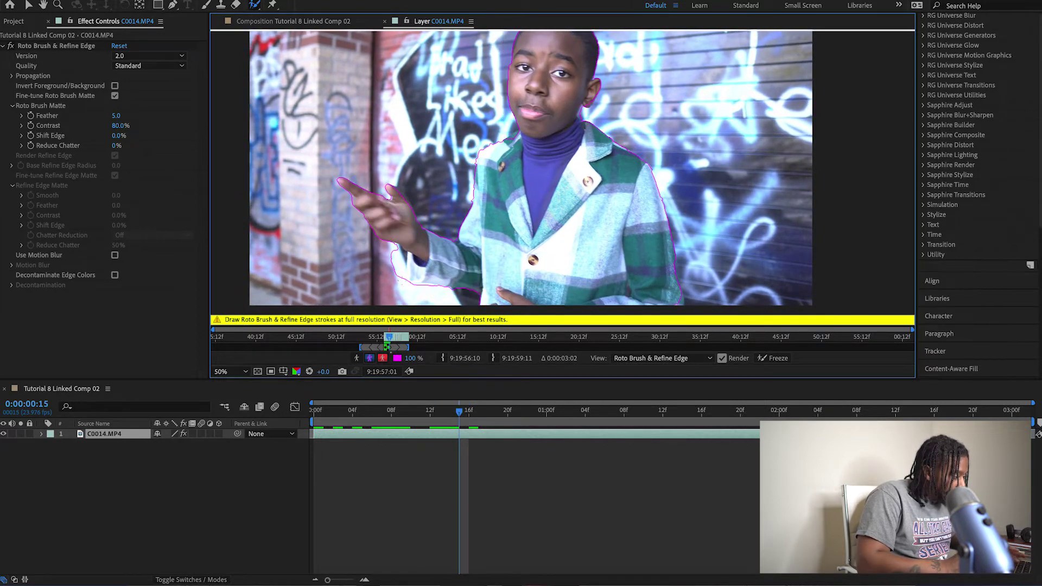
drag(399, 278, 402, 257)
mouse_move(421, 282)
mouse_down()
mouse_move(409, 256)
mouse_move(406, 286)
mouse_move(454, 291)
mouse_up()
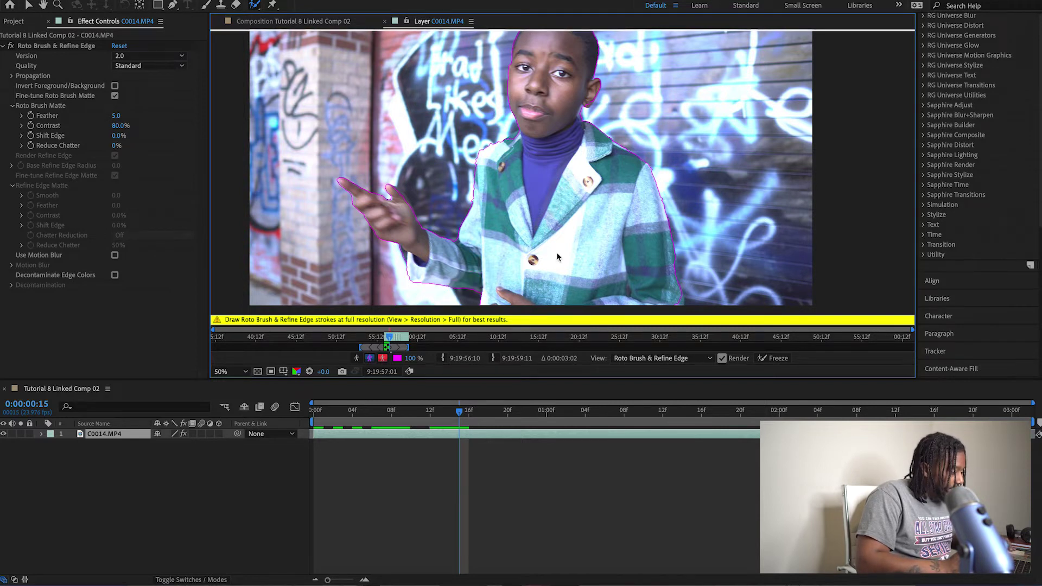
Step: Step through the frames from 0:00:00:15 to 0:00:01:01 to check the Roto Brush edge around the boy
key(Page_Down)
key(Page_Down)
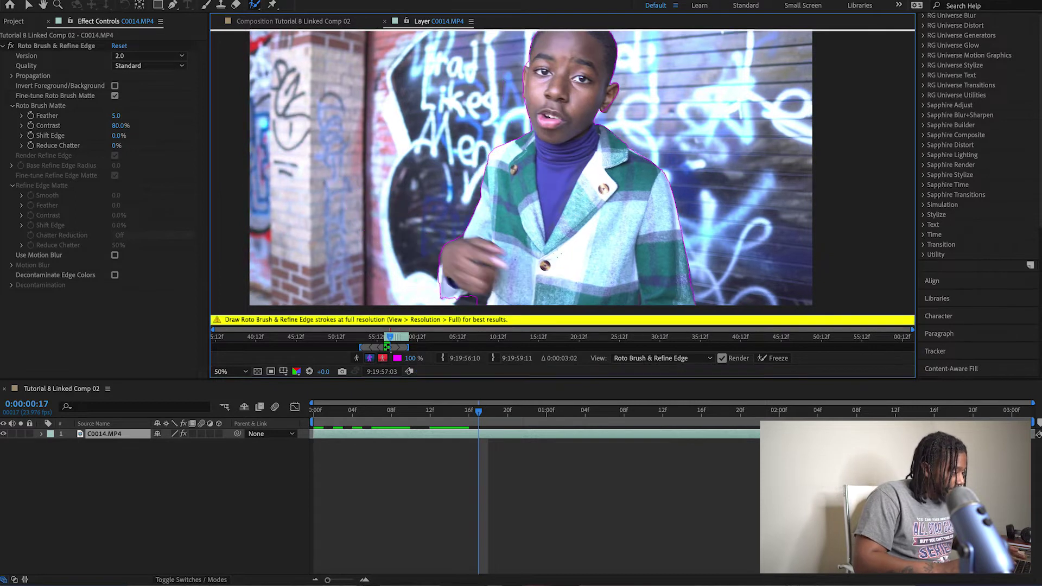
key(Page_Up)
key(Page_Up)
key(Page_Down)
key(Page_Down)
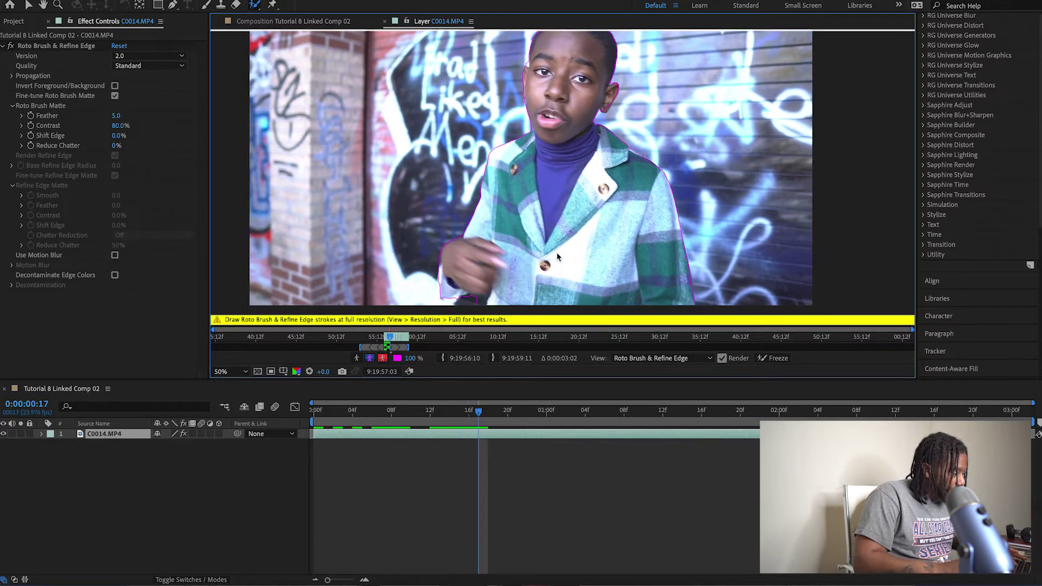
key(Page_Down)
key(Page_Down)
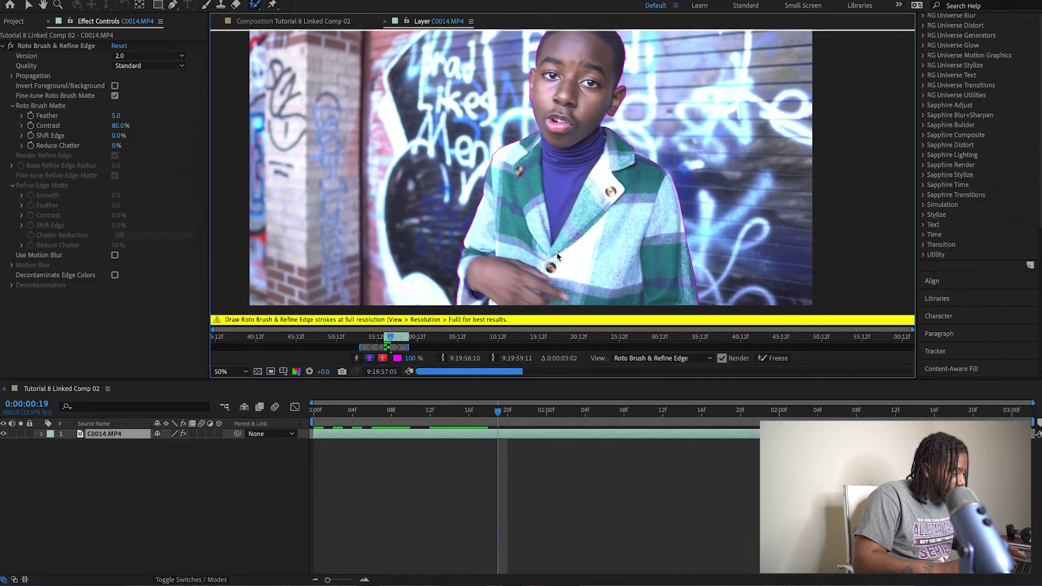
key(Page_Down)
key(Page_Down)
key(Page_Down)
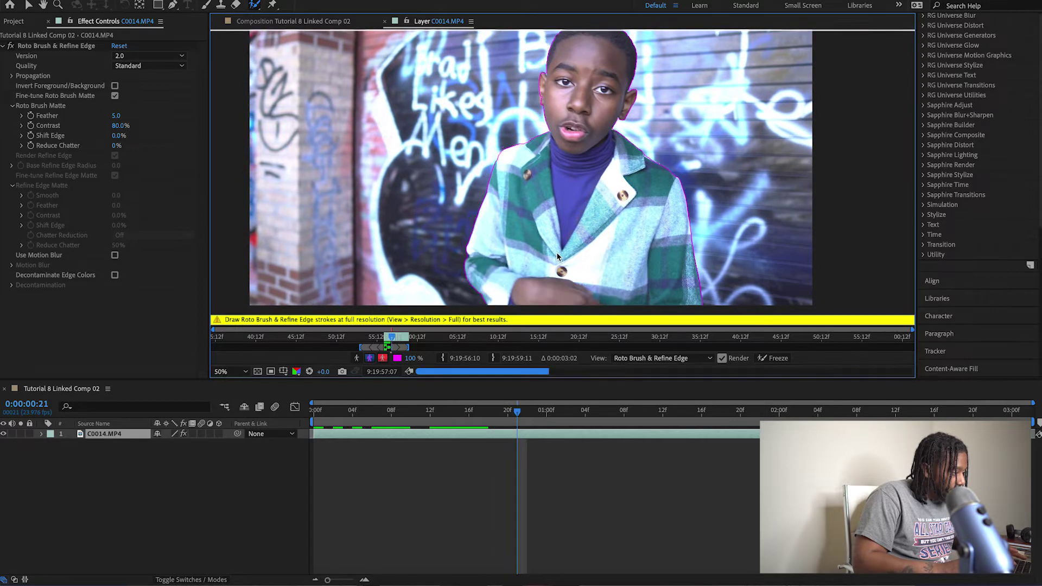
key(Page_Down)
key(Page_Down)
key(Page_Down)
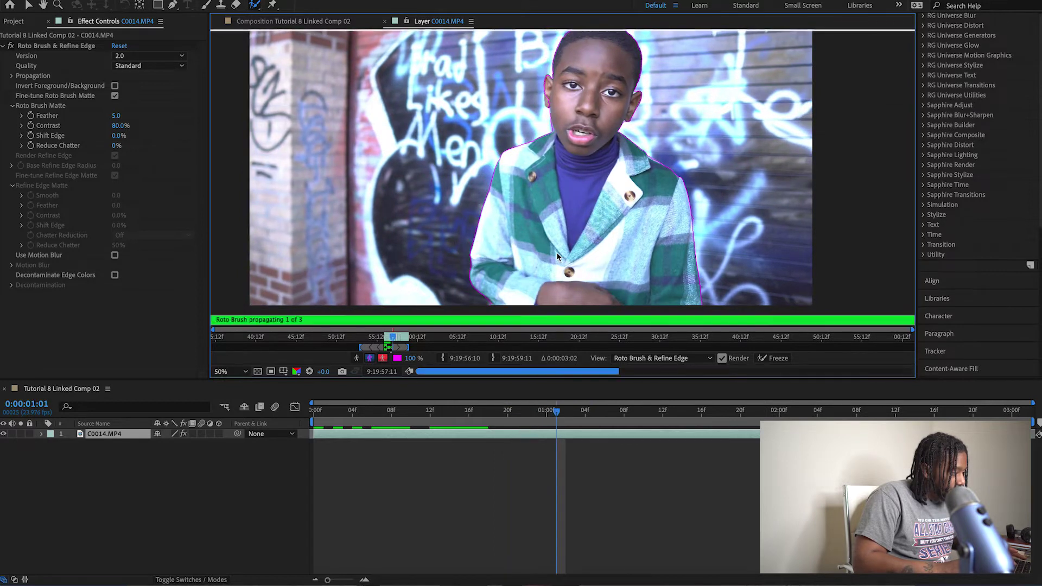
Step: Return to frame 0:00:00:20 and add the edge of the boy's ear to the Roto Brush selection
key(Page_Up)
key(Page_Up)
key(Page_Up)
key(Page_Up)
key(Page_Up)
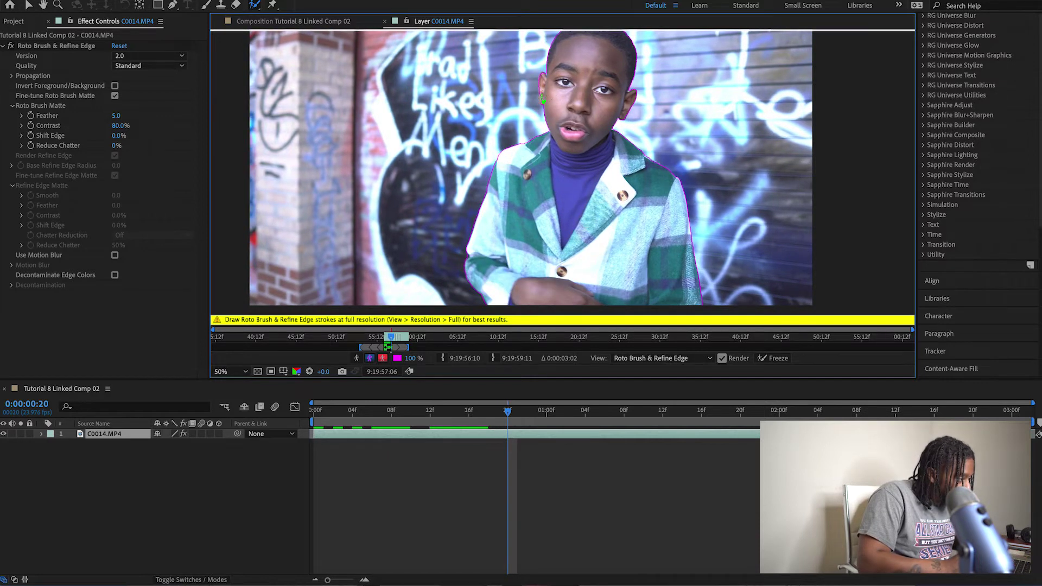
Step: Advance through the clip to frame 0:00:01:20, propagating the Roto Brush selection and checking its outline
key(Page_Down)
key(Page_Down)
key(Page_Down)
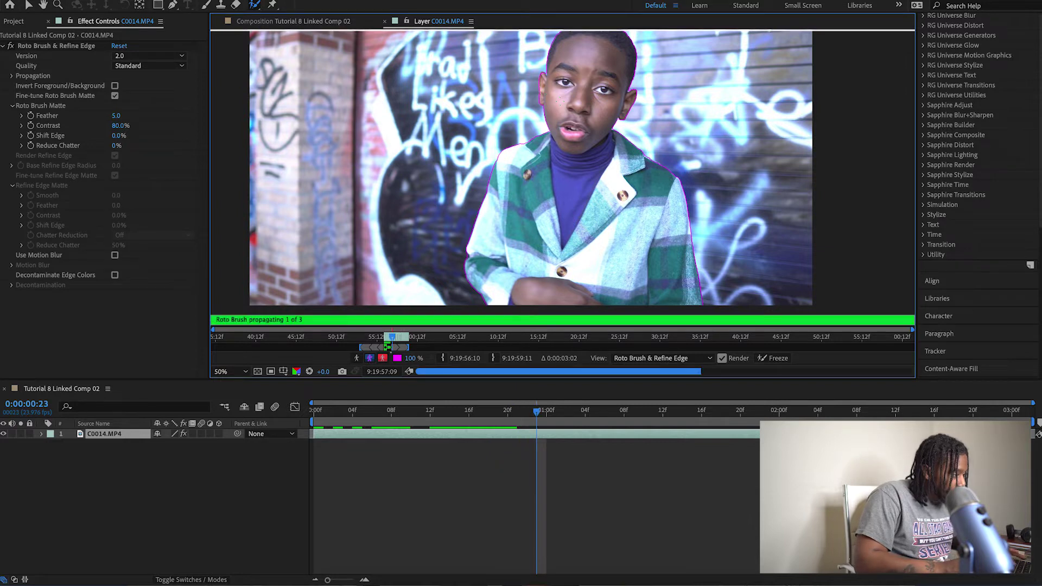
key(Page_Down)
key(Page_Down)
key(Page_Down)
key(Page_Down)
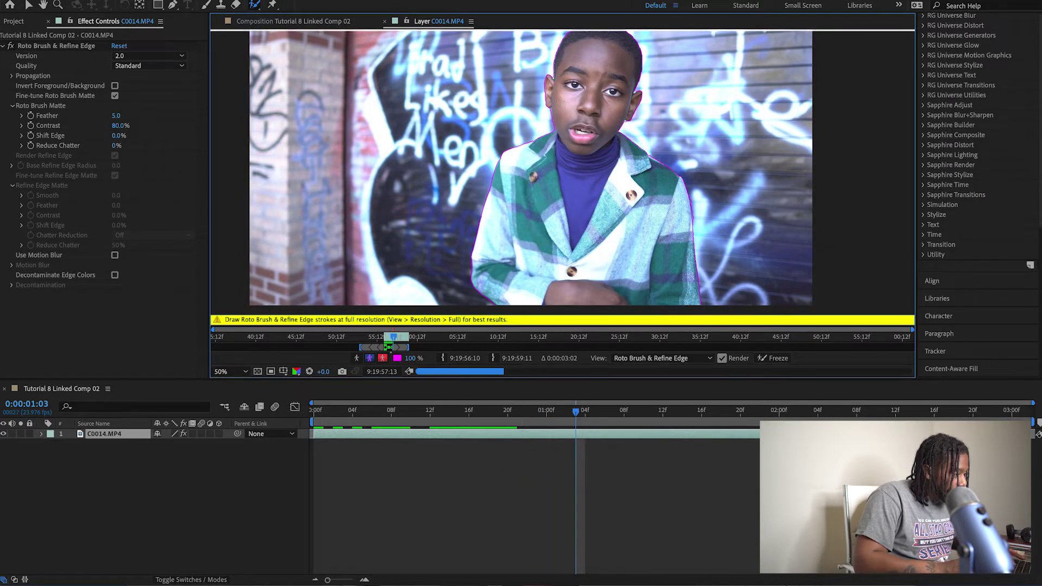
key(Page_Down)
key(Page_Down)
key(Page_Down)
key(Page_Down)
key(Page_Down)
key(Page_Down)
key(Page_Down)
key(Page_Down)
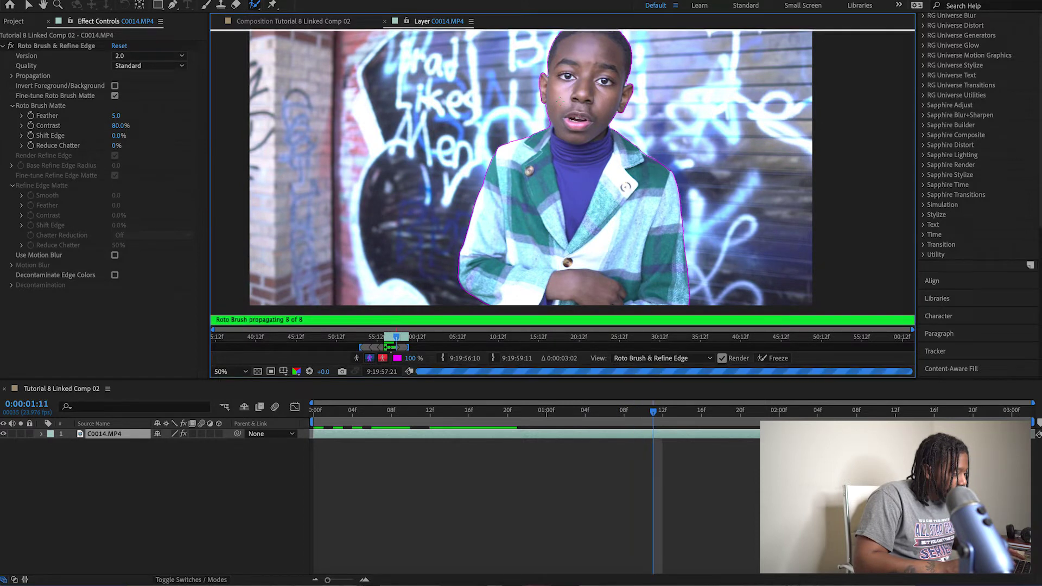
key(Page_Down)
key(Page_Down)
key(Page_Down)
key(Page_Down)
key(Page_Down)
key(Page_Down)
key(Page_Down)
key(Page_Down)
key(Page_Down)
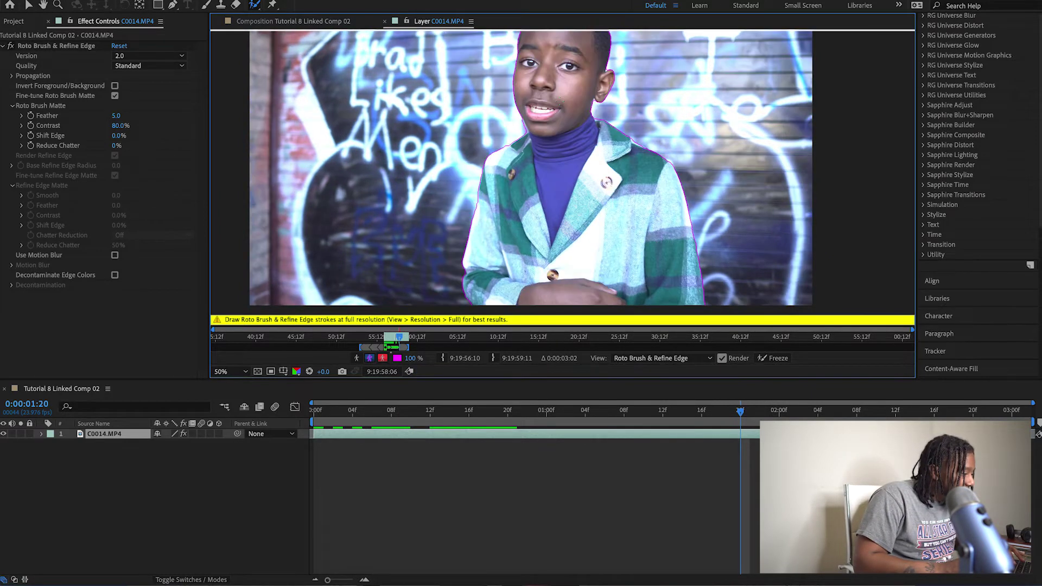
Step: Compare the frames between 0:00:02:00 and 0:00:02:08 to examine where the Roto Brush edge cuts into the face
drag(560, 146, 548, 157)
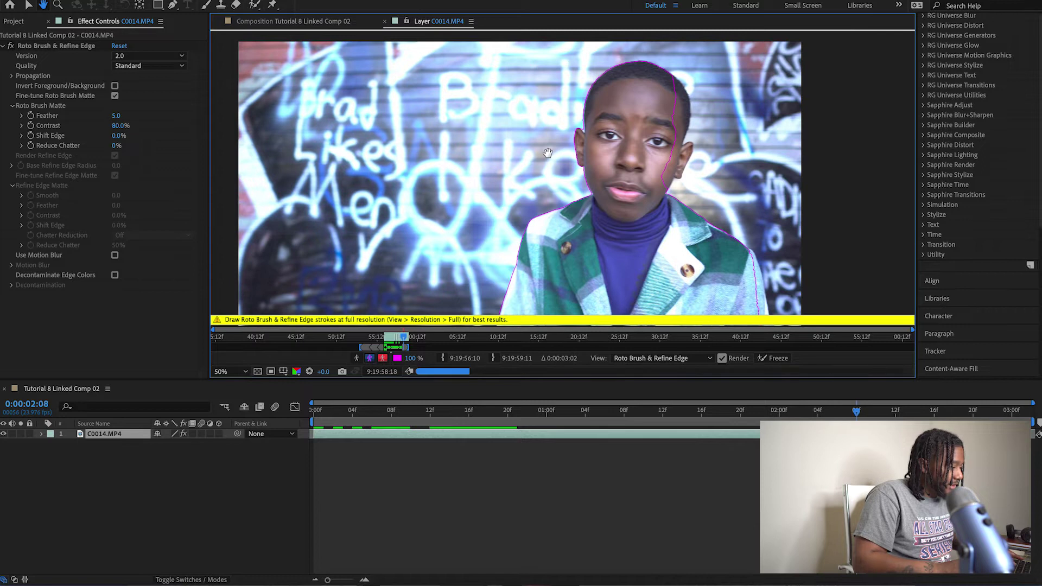
key(Page_Up)
key(Page_Up)
key(Page_Up)
key(Page_Up)
key(Page_Up)
key(Page_Up)
key(Page_Up)
key(Page_Up)
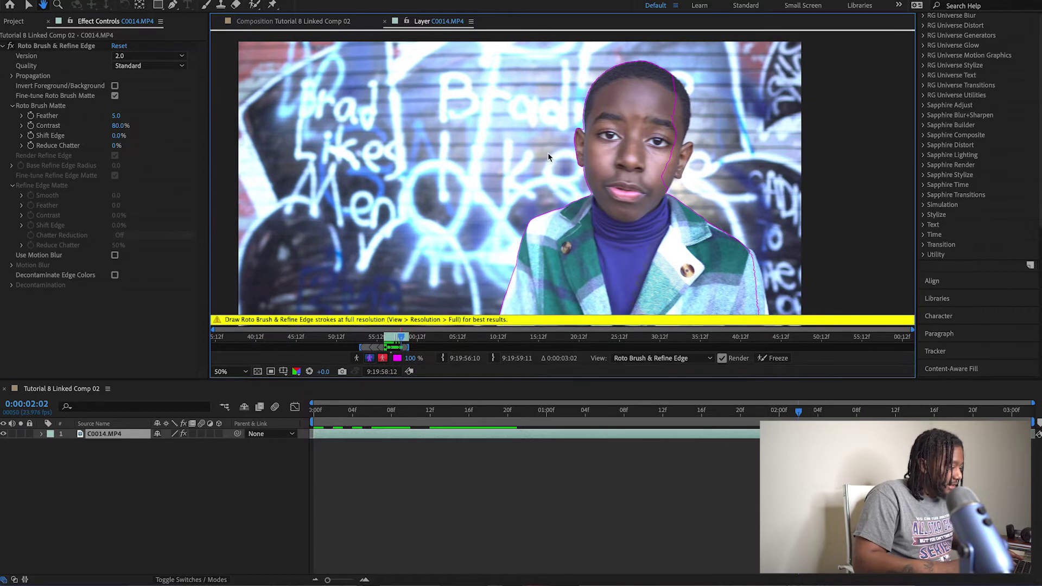
key(Page_Down)
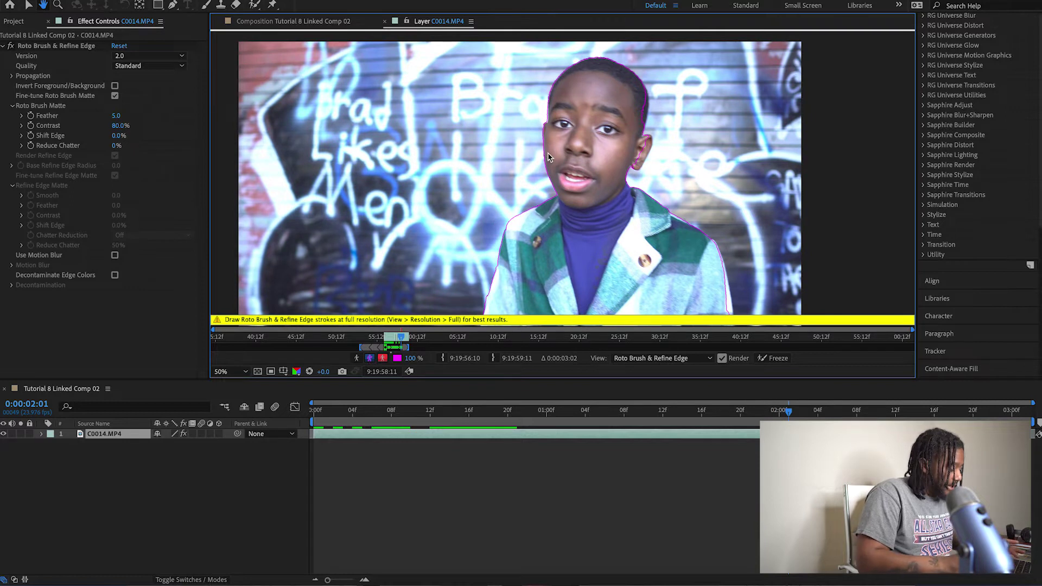
key(Page_Up)
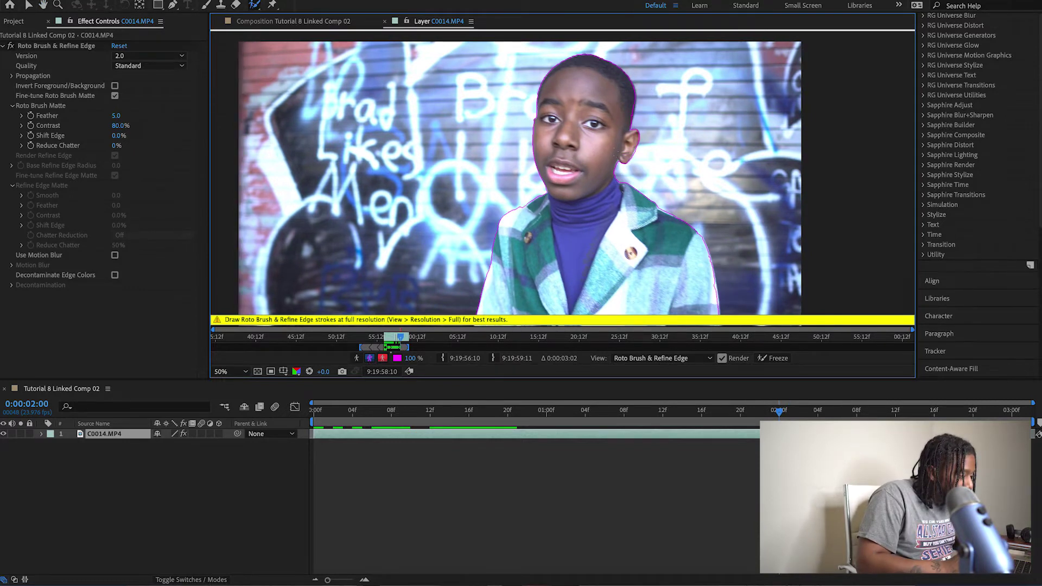
key(Page_Down)
key(Page_Down)
key(Page_Down)
key(Page_Down)
key(Page_Down)
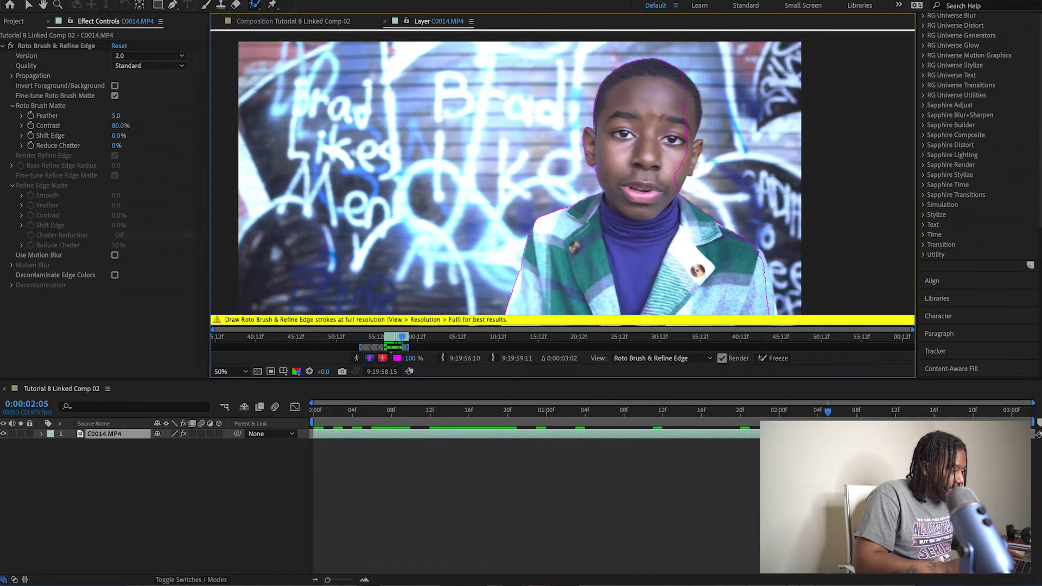
Step: Return to frame 0:00:02:01 and add the side of the head above the ear to the Roto Brush selection
key(Page_Up)
key(Page_Up)
key(Page_Up)
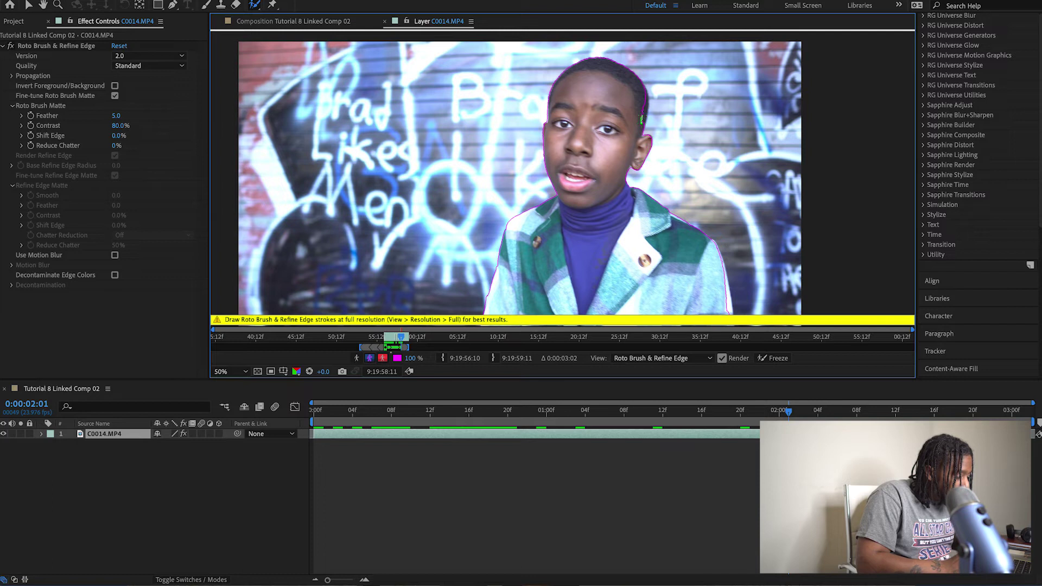
key(Page_Down)
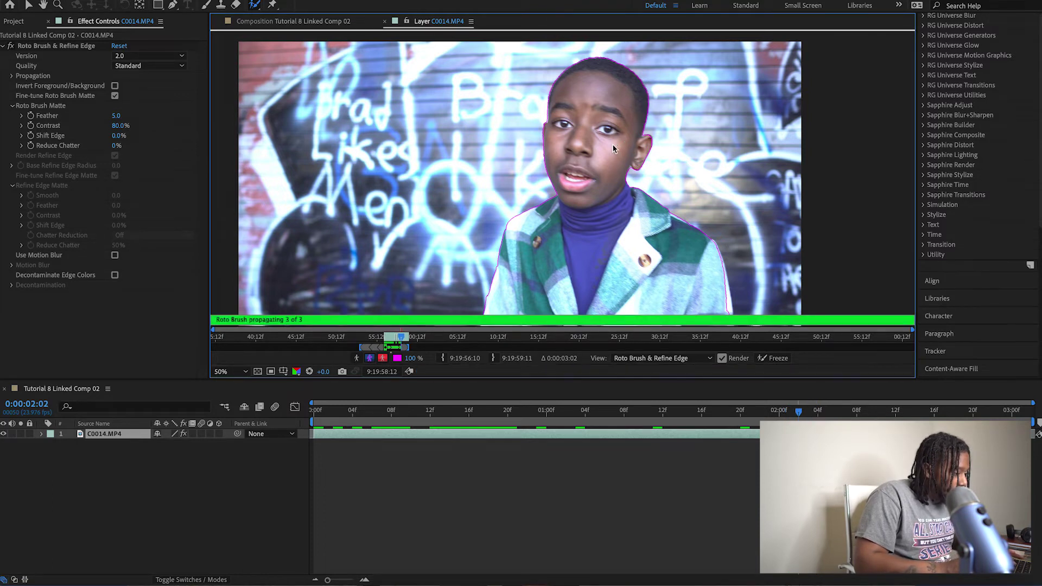
key(Page_Up)
Step: Advance to frame 0:00:02:05 and correct the Roto Brush selection along the outer sleeve and the cut-off side of the face
key(space)
mouse_move(625, 219)
mouse_down()
mouse_move(597, 142)
mouse_move(597, 168)
mouse_up()
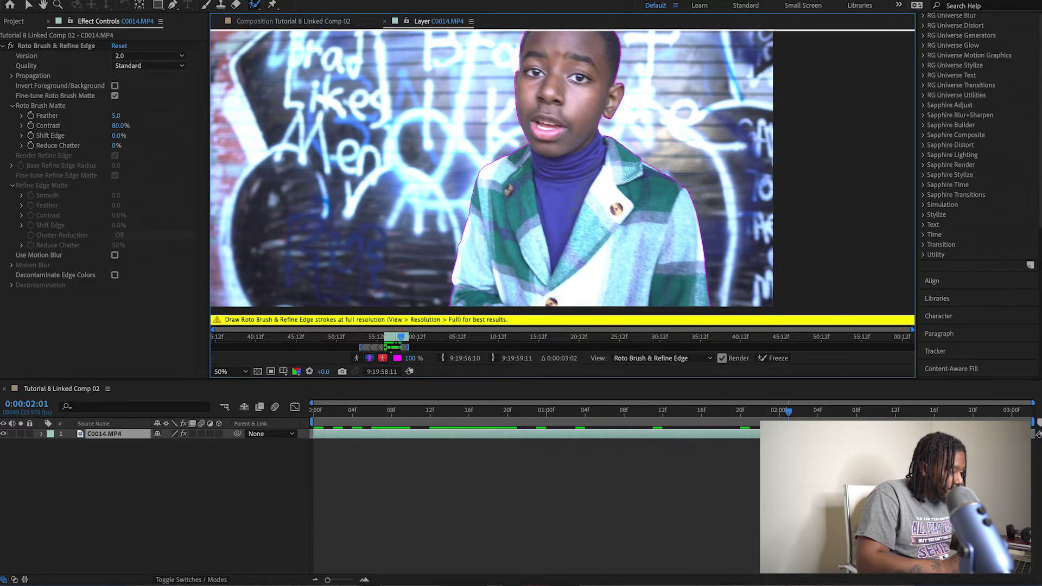
key(Page_Down)
key(Page_Down)
key(Page_Down)
key(Page_Down)
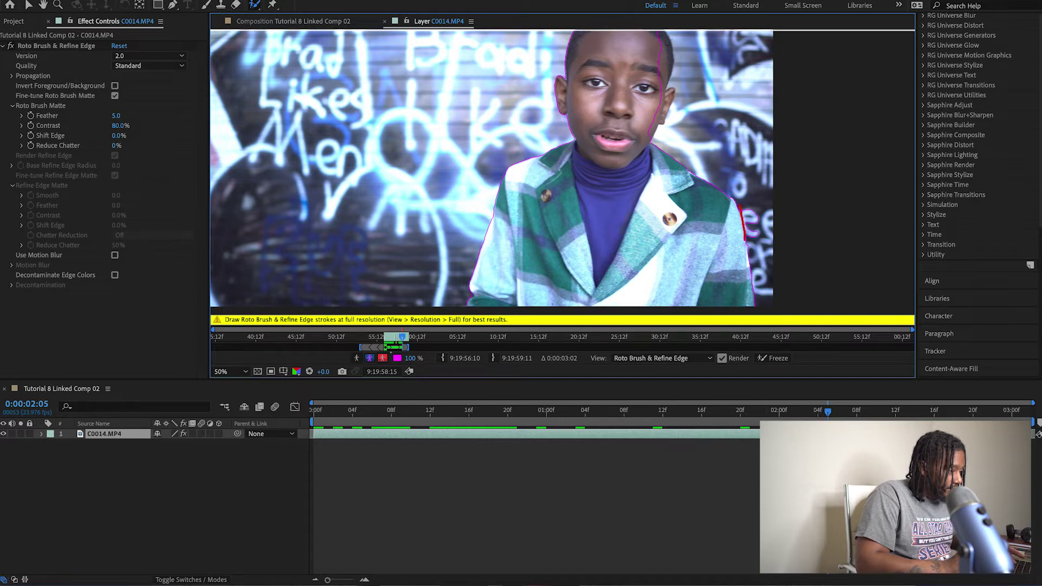
drag(738, 219, 728, 194)
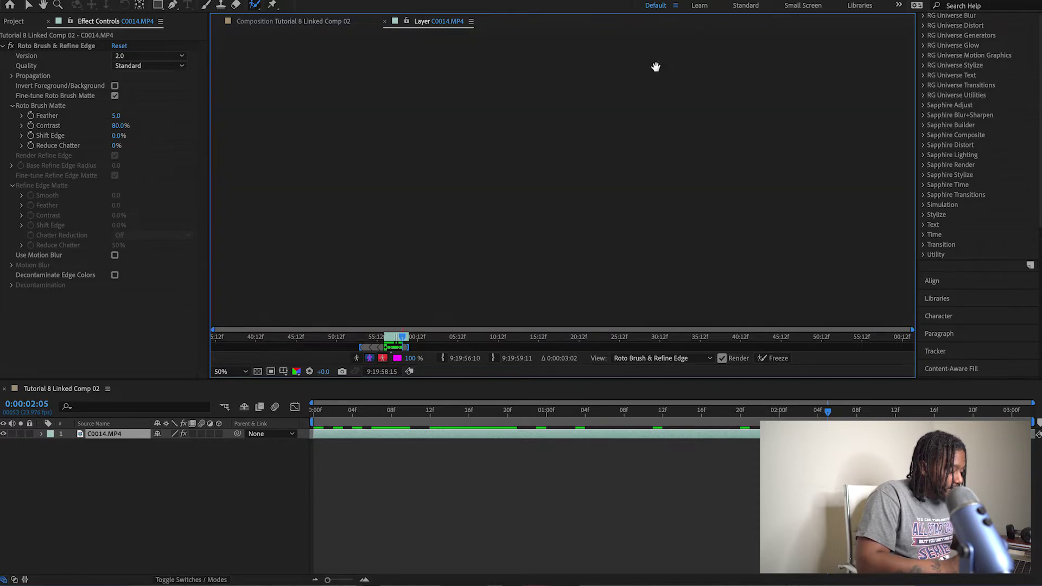
mouse_move(643, 114)
mouse_down()
mouse_move(628, 188)
mouse_move(607, 119)
mouse_up()
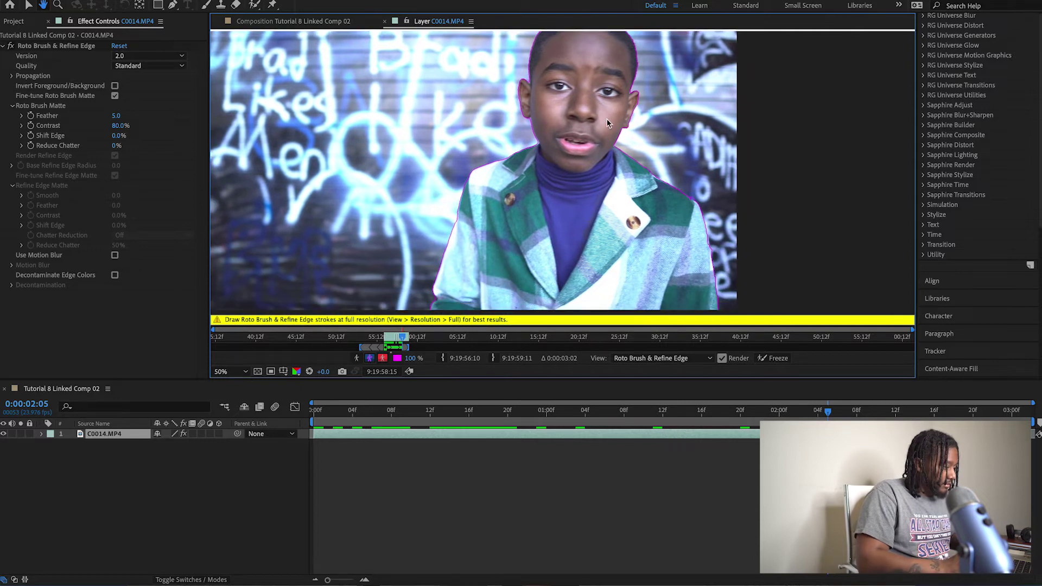
Step: Go back to frame 0:00:02:02 and add the boy's ear to the selection with the Roto Brush tool
key(Page_Up)
key(Page_Up)
key(Page_Up)
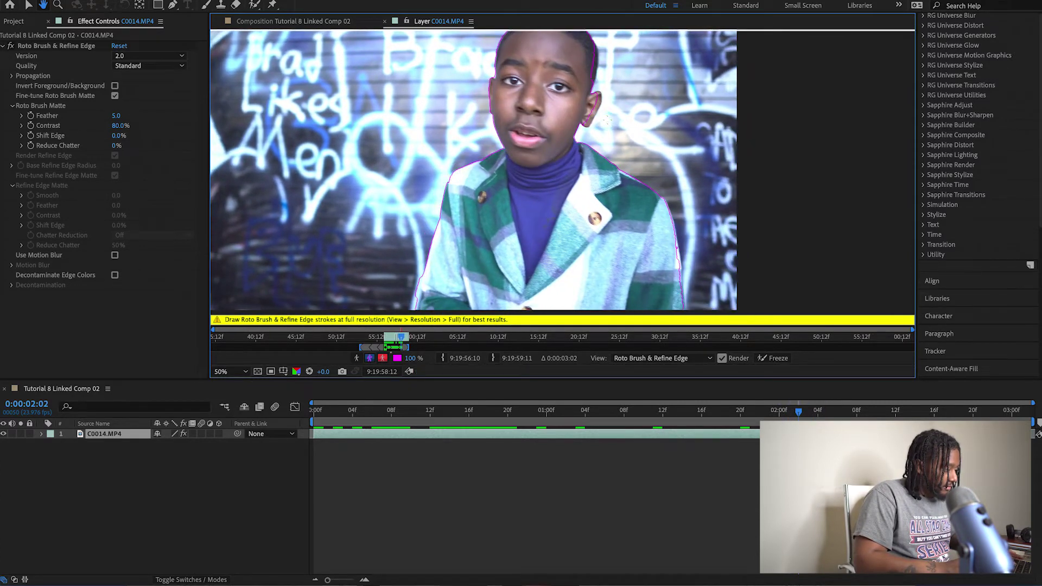
key(alt+w)
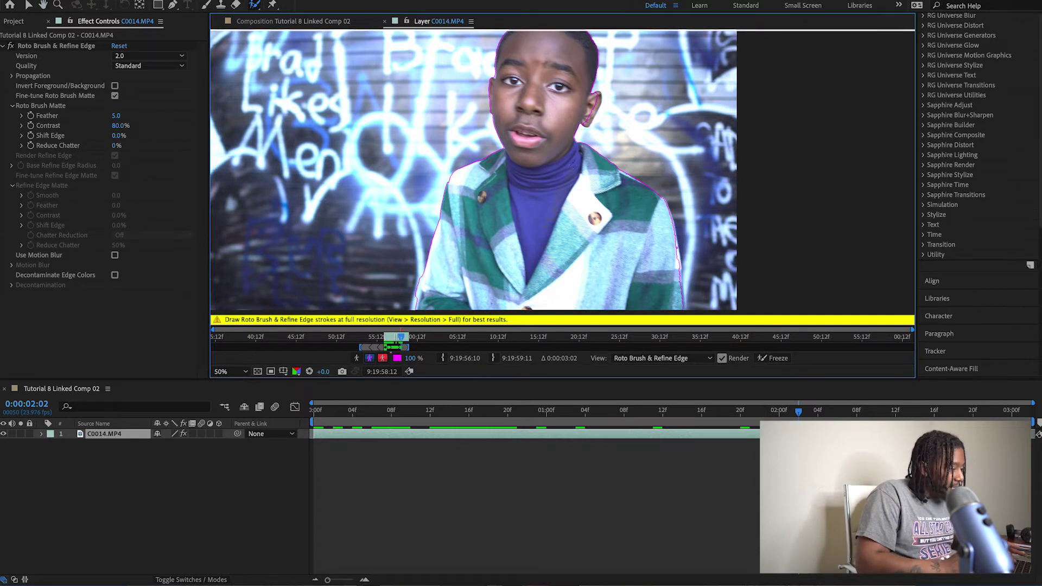
key(Page_Down)
key(Page_Down)
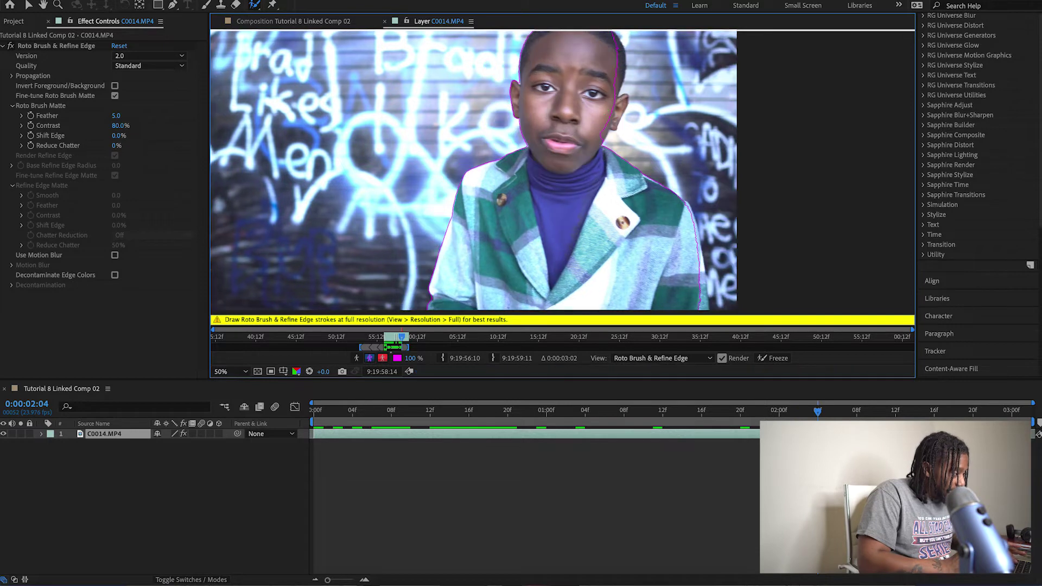
key(Page_Up)
key(Page_Up)
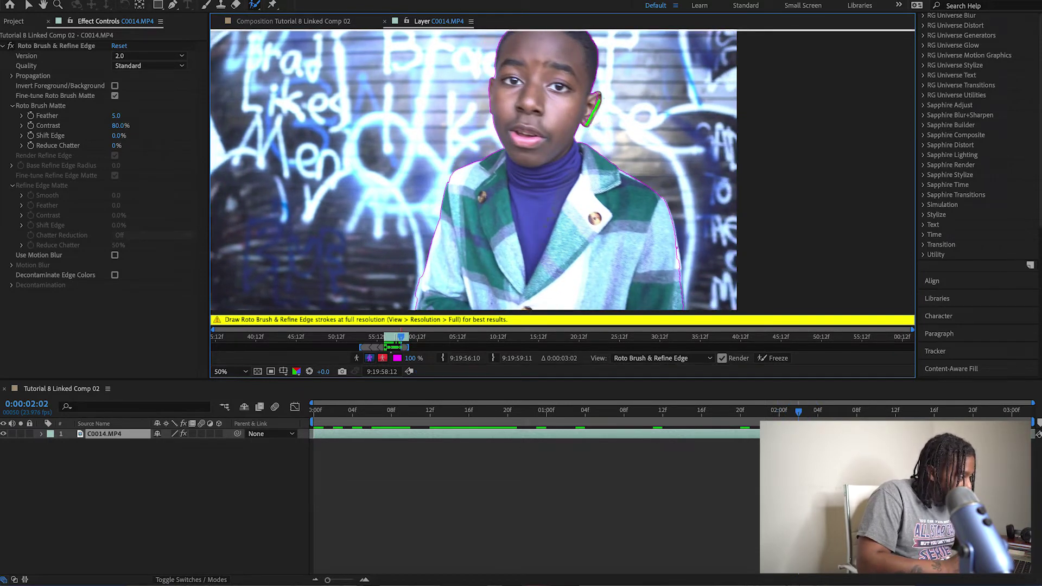
Step: Review the Roto Brush edge around the ear and jacket across frames 0:00:02:02 to 0:00:02:10
key(Page_Down)
key(Page_Down)
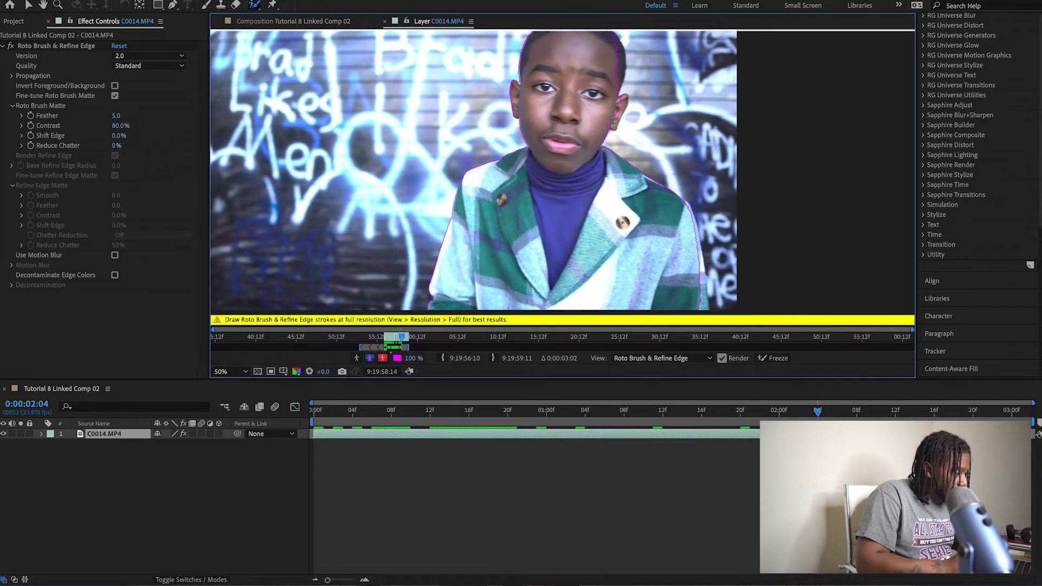
key(Page_Up)
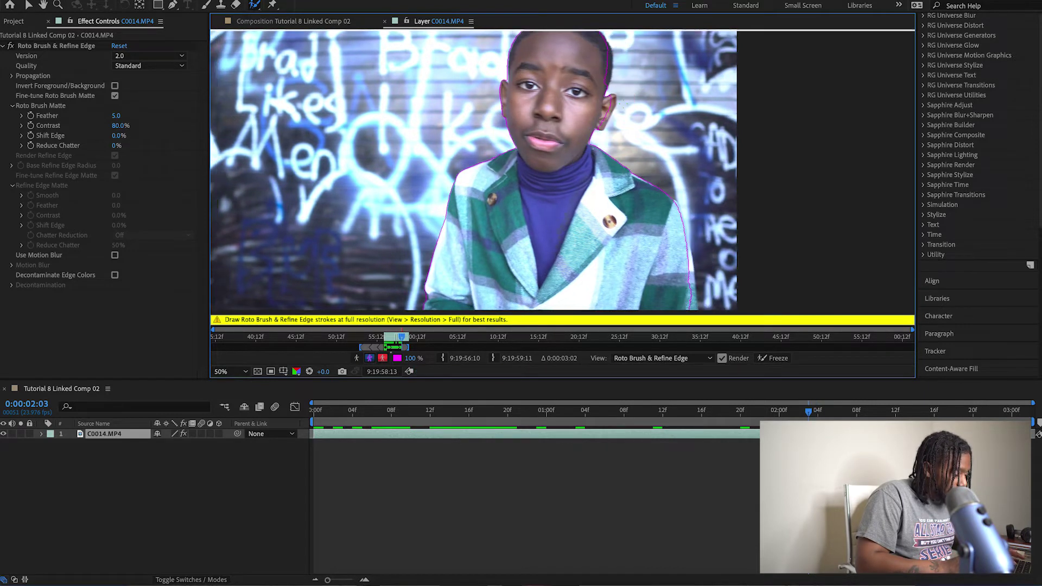
key(Page_Up)
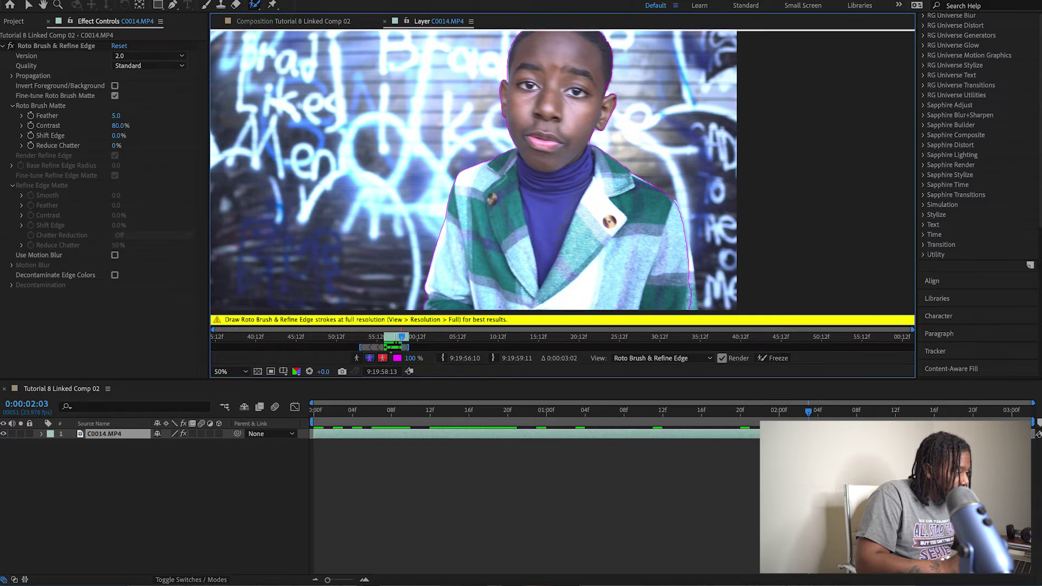
key(Home)
key(h)
drag(729, 412, 866, 414)
key(Page_Down)
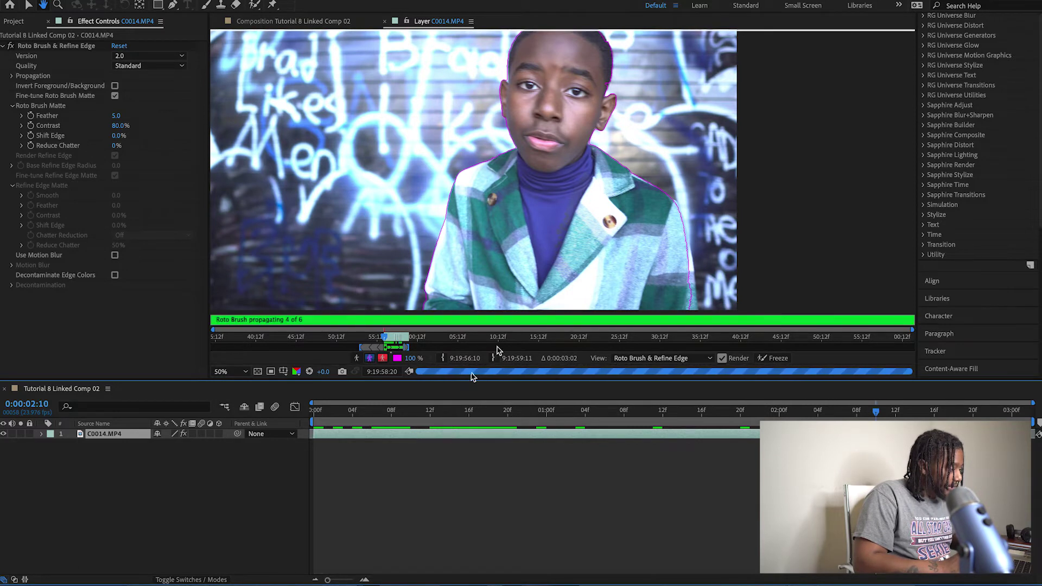
key(Page_Up)
key(Page_Up)
key(Page_Up)
key(Page_Up)
key(Page_Up)
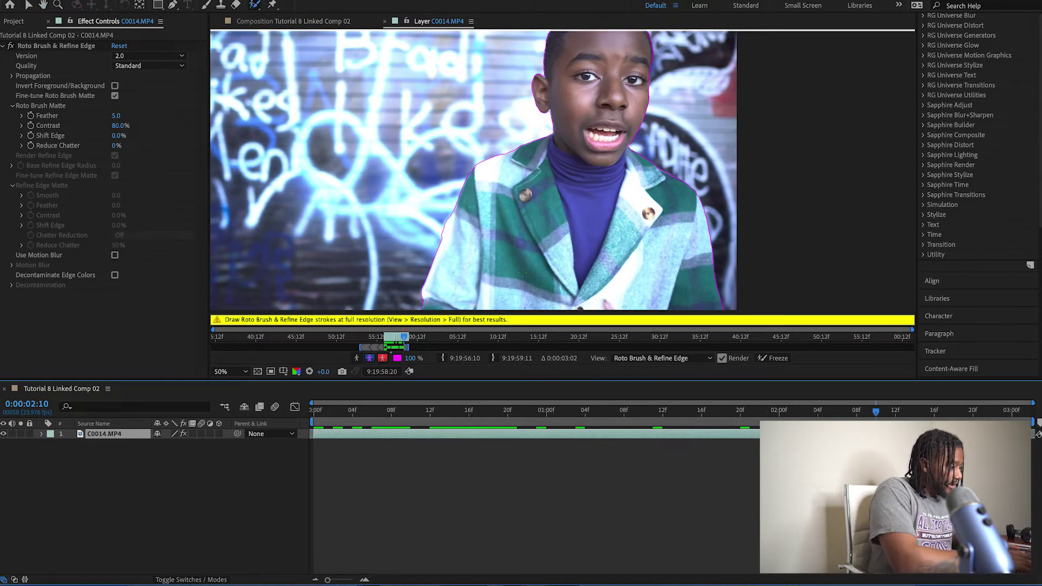
key(Page_Up)
key(Page_Up)
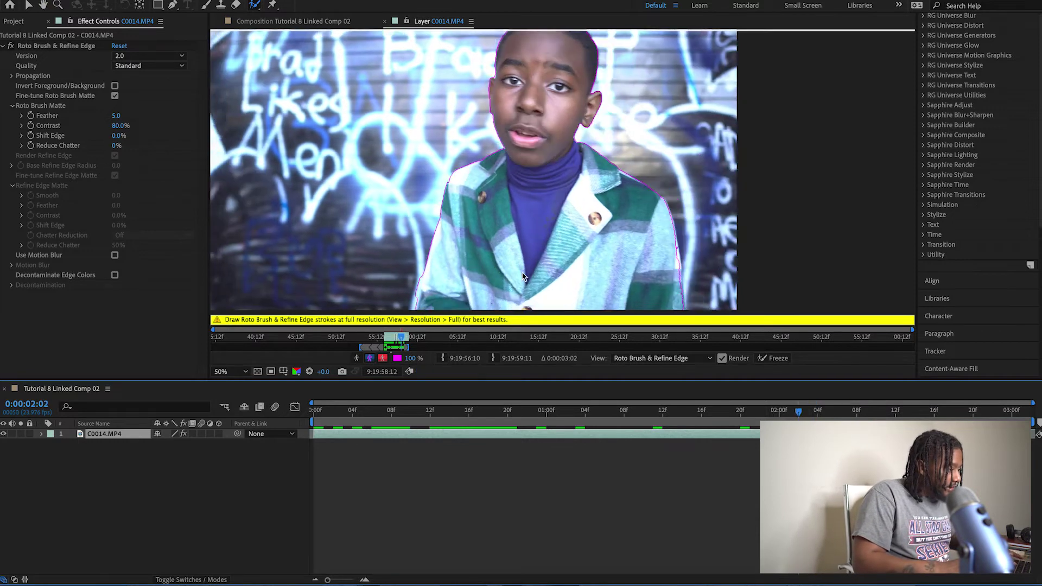
Step: At frame 0:00:02:04, extend the Roto Brush selection along the ear and outer sleeve edge, and advance to frame 0:00:02:10
key(Page_Down)
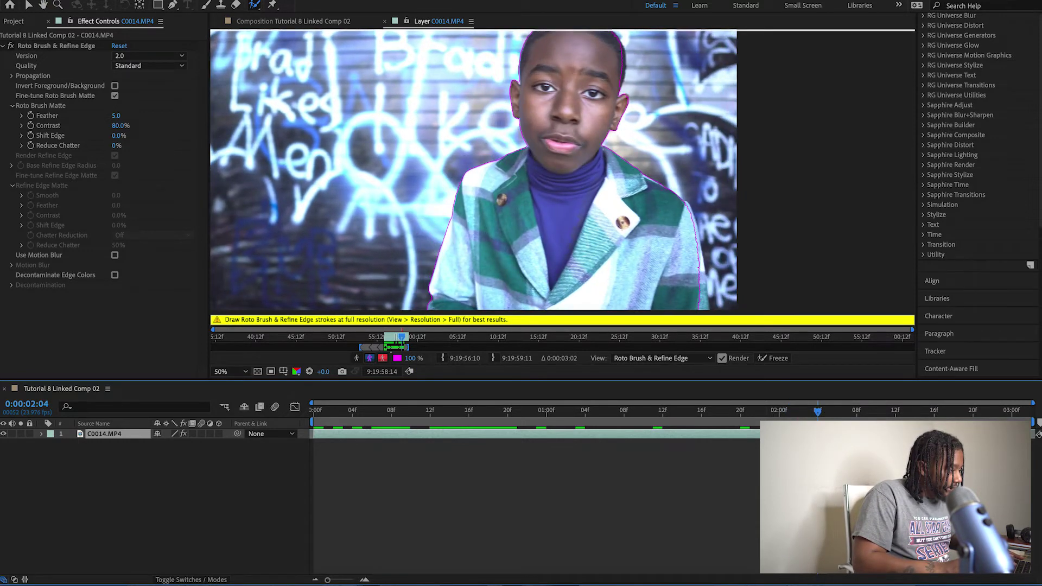
click(618, 83)
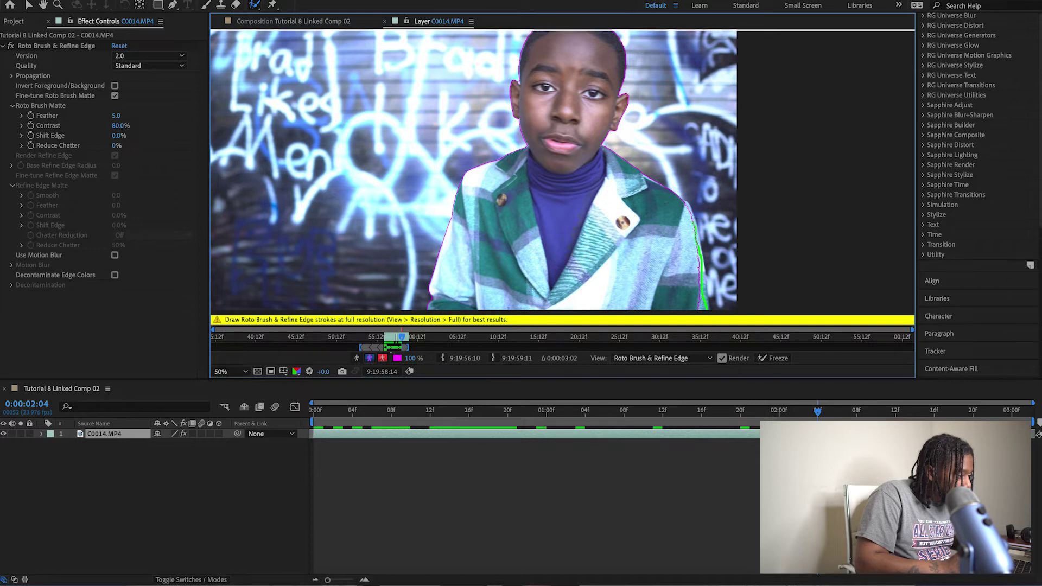
key(Page_Down)
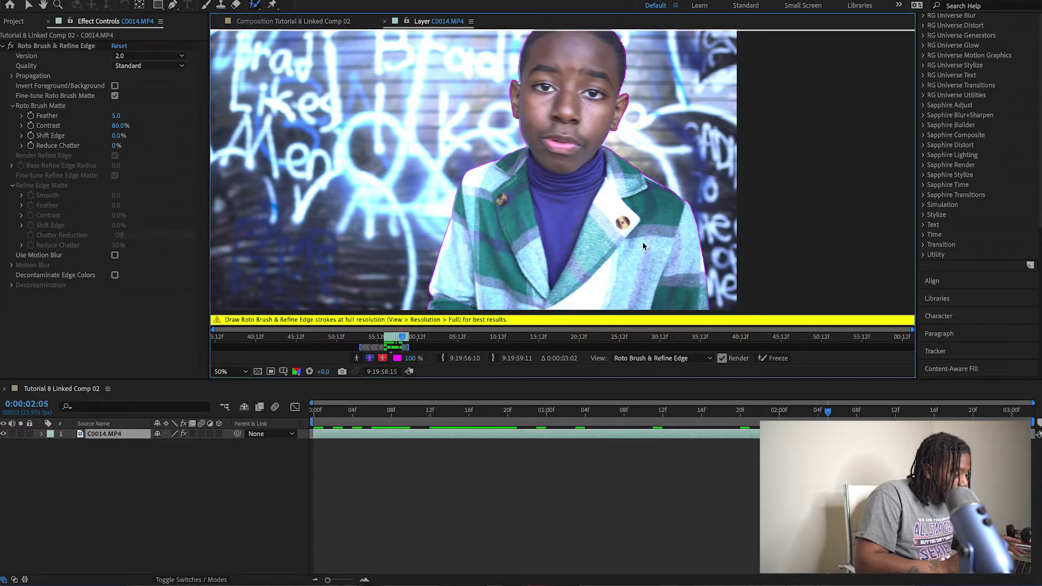
key(Page_Down)
key(Page_Down)
key(Page_Down)
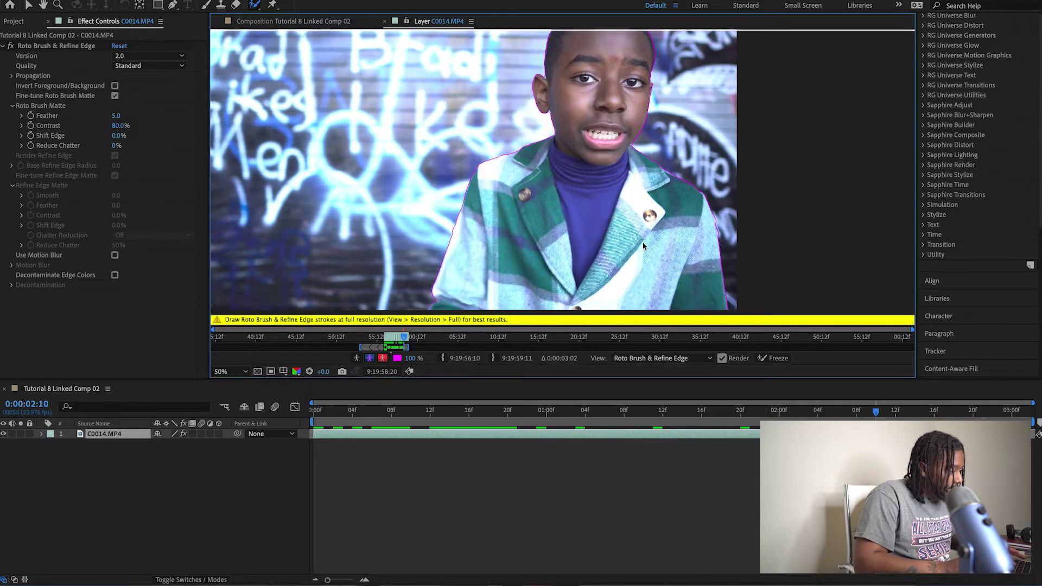
Step: Propagate the Roto Brush selection frame by frame from 0:00:02:10 to 0:00:02:20 and check the boy's outline
key(Page_Down)
key(Page_Down)
key(Page_Down)
key(Page_Down)
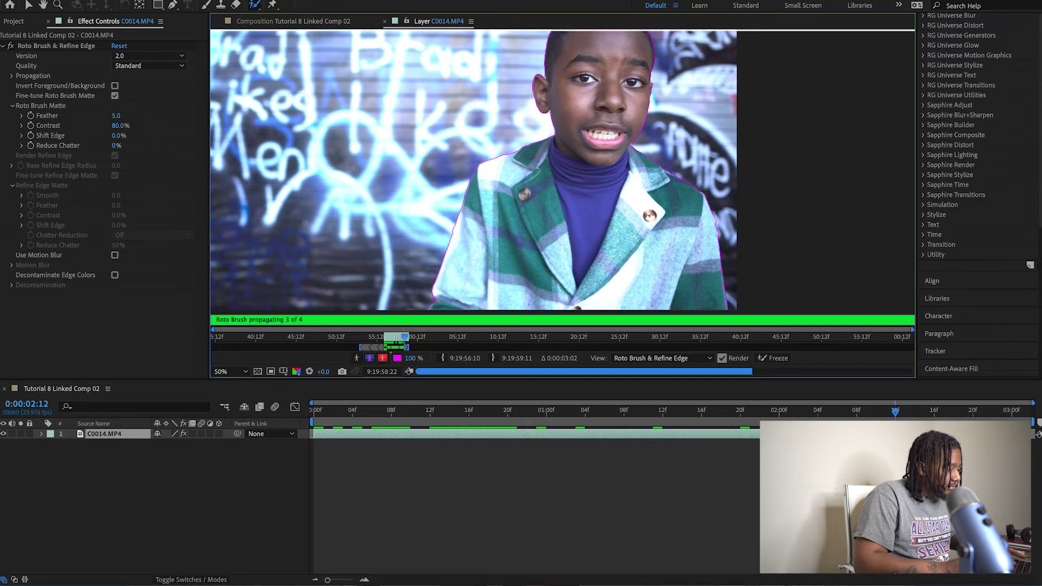
key(Page_Down)
key(Page_Down)
key(Page_Down)
key(Page_Down)
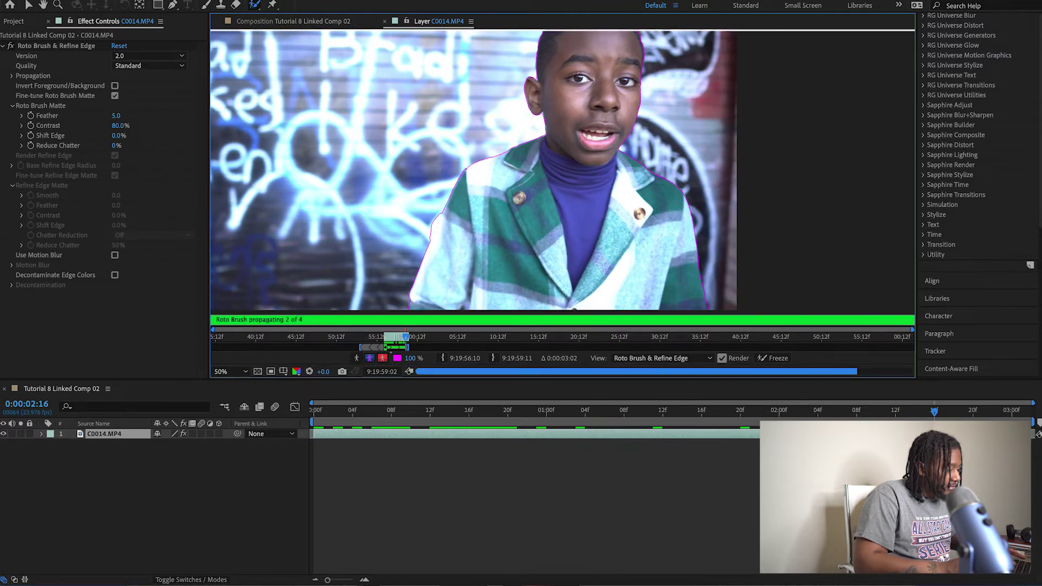
key(Page_Down)
key(Page_Down)
key(Page_Down)
key(Page_Down)
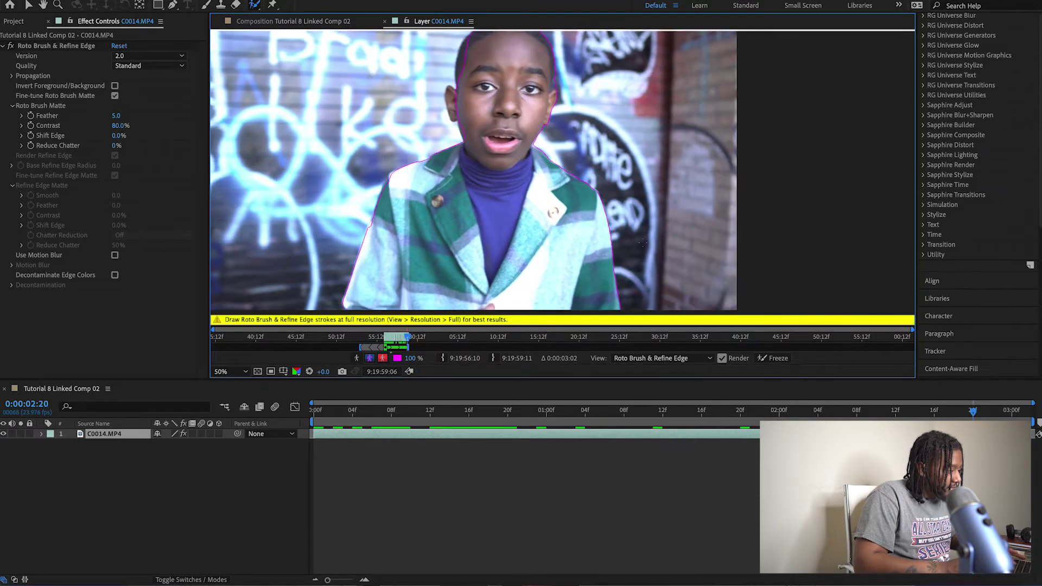
Step: Go back to frame 0:00:02:18 and add the side of the boy's hair to the Roto Brush selection
key(Page_Up)
key(Page_Up)
key(Page_Up)
key(Page_Up)
key(Page_Down)
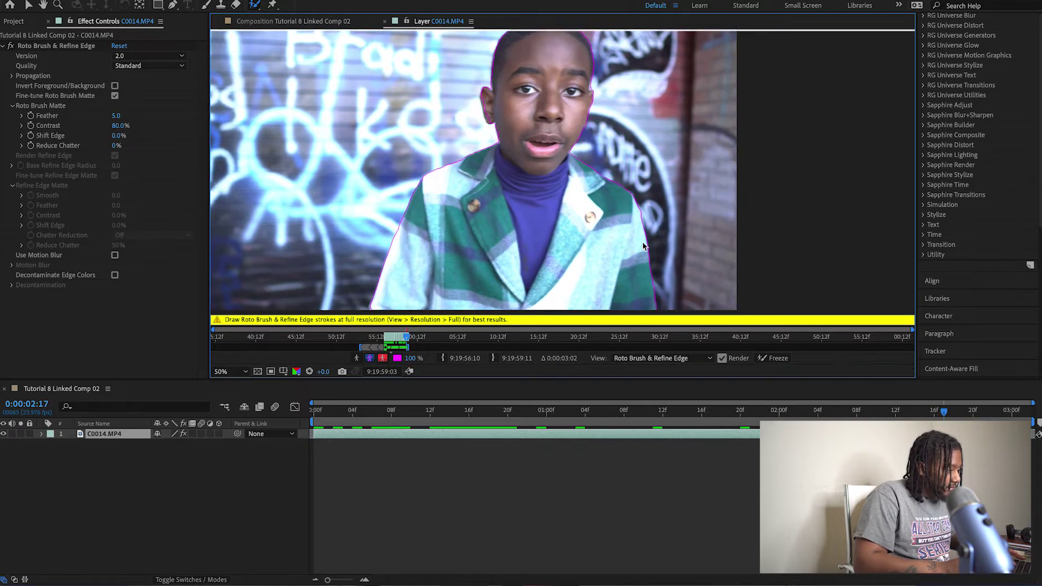
key(Page_Down)
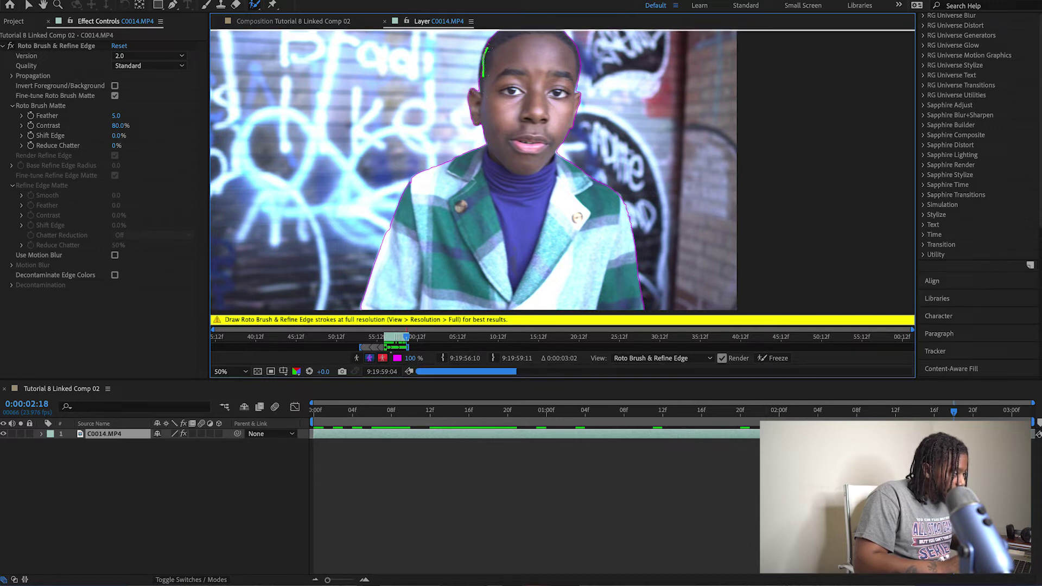
Step: Advance to frame 0:00:02:22 and extend the Roto Brush selection along the side of the hair and the ear
key(Page_Down)
key(Page_Down)
key(Page_Down)
key(Page_Down)
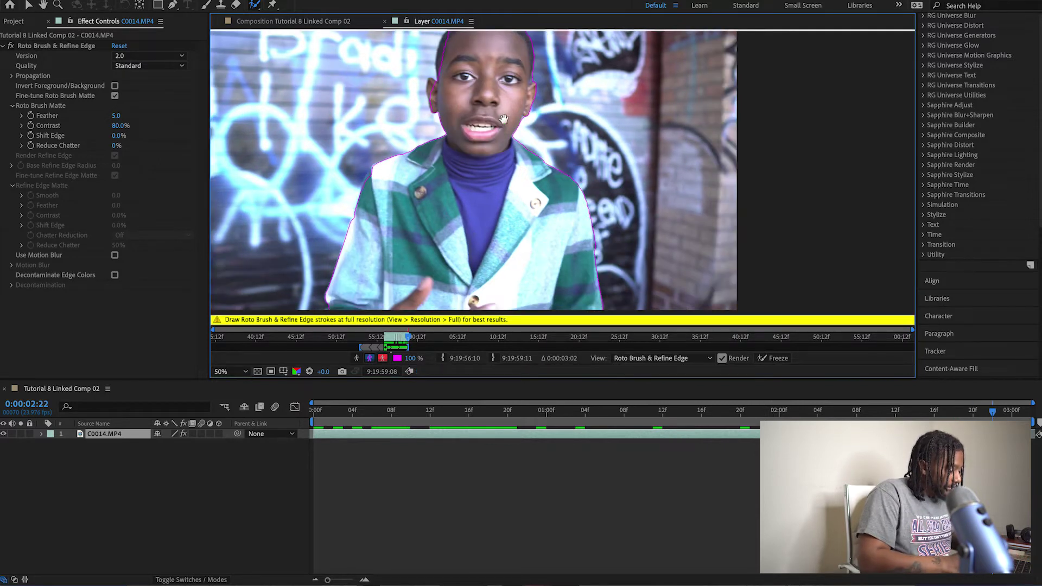
key(space)
drag(504, 120, 499, 189)
key(alt+w)
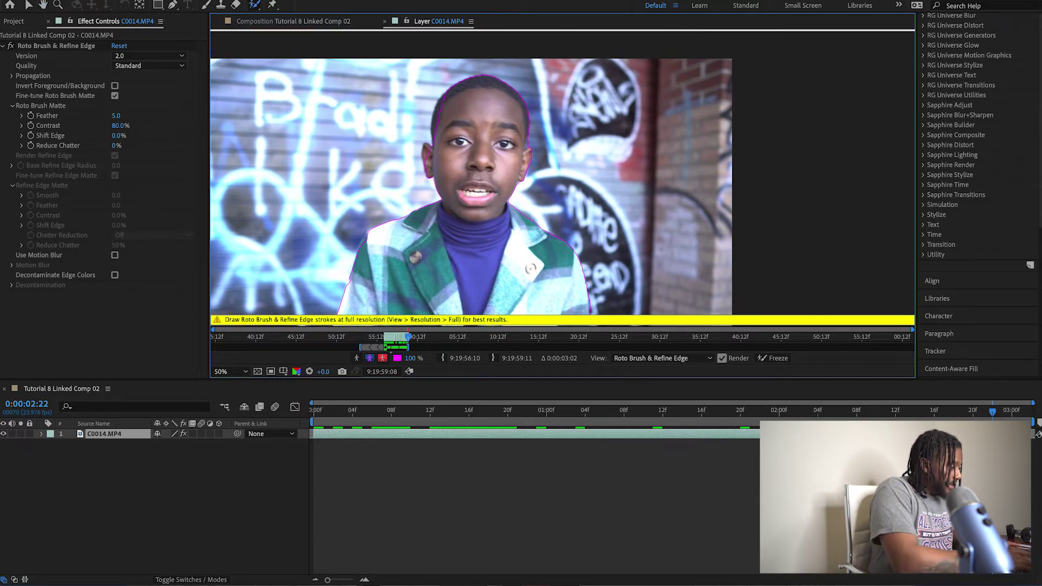
drag(444, 102, 447, 99)
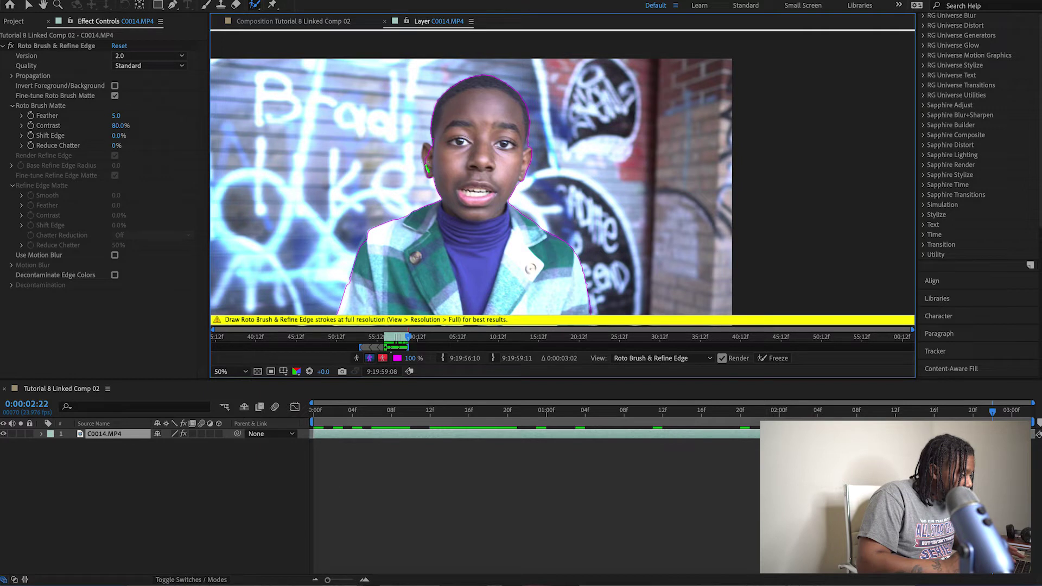
drag(430, 153, 434, 142)
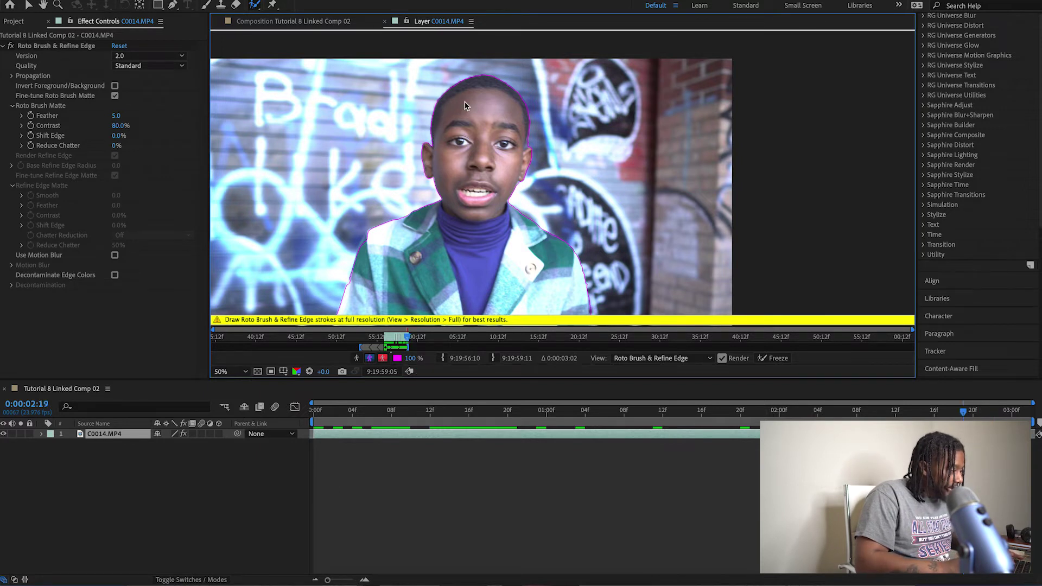
Step: Review the Roto Brush outline around the head and shoulders from frame 0:00:02:19 to 0:00:03:02
key(Page_Up)
key(Page_Up)
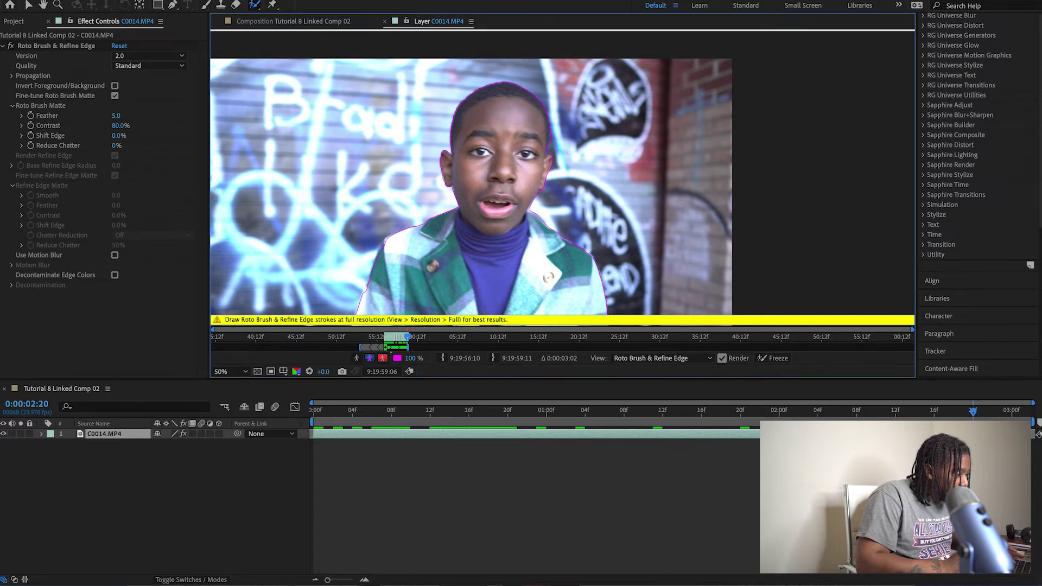
key(Page_Down)
key(Page_Down)
key(Page_Down)
key(Page_Down)
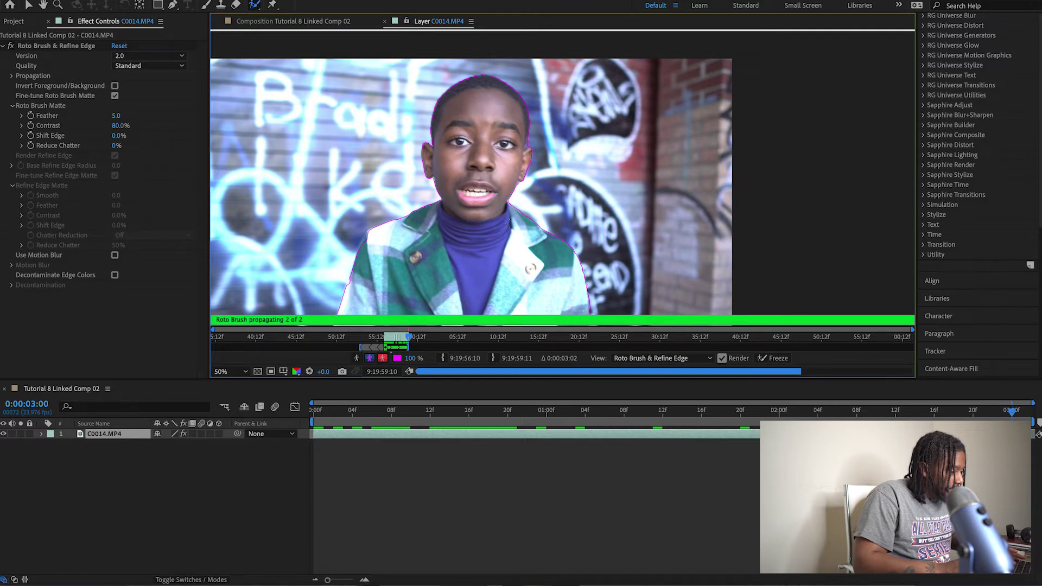
key(Page_Down)
key(Page_Down)
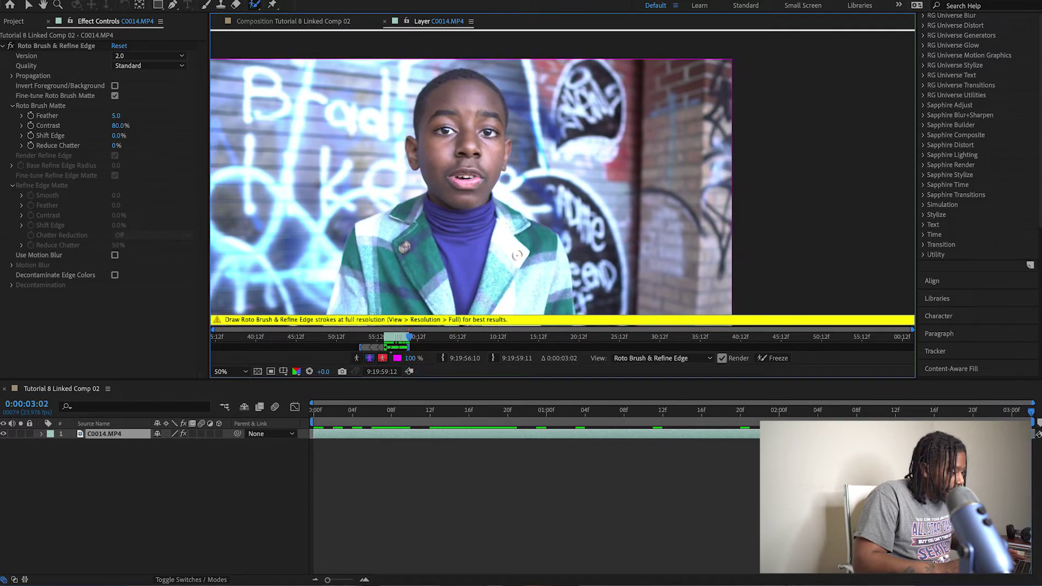
Step: At frame 0:00:03:02, rebuild the Roto Brush selection with strokes over the boy's face, neck, hair and jacket collar
key(Page_Up)
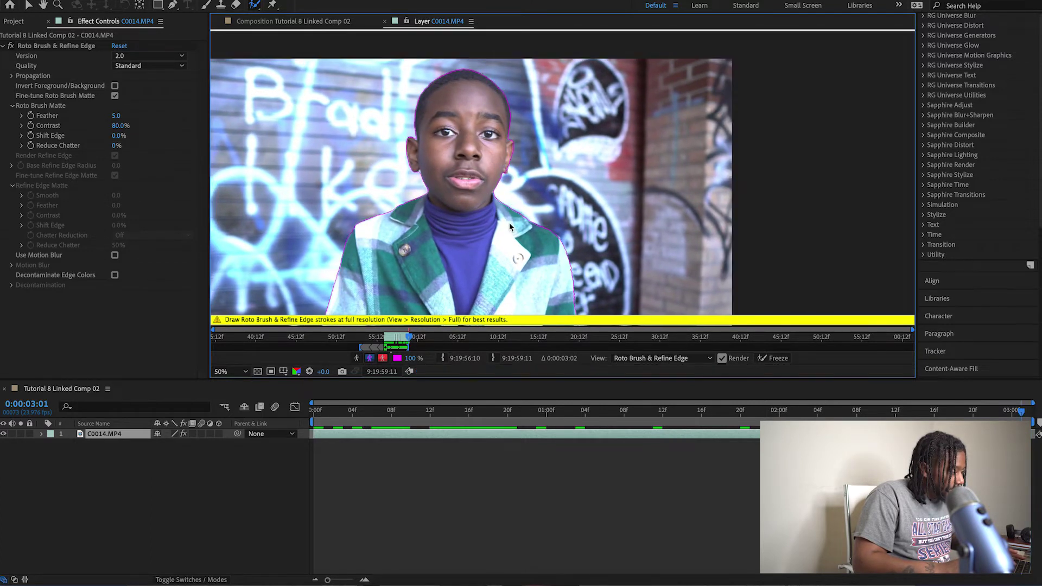
key(Page_Down)
drag(476, 190, 476, 211)
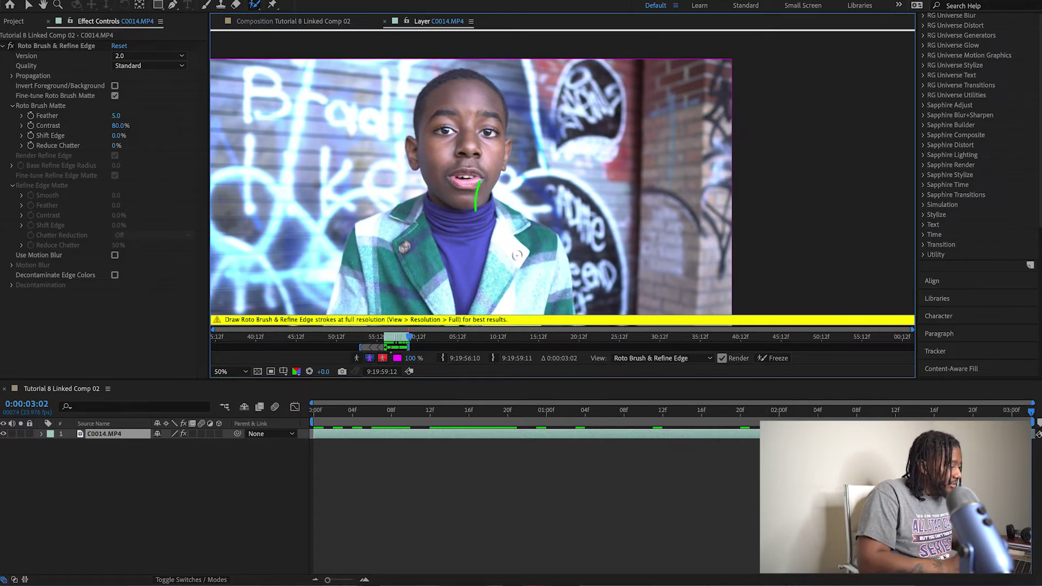
drag(499, 157, 501, 138)
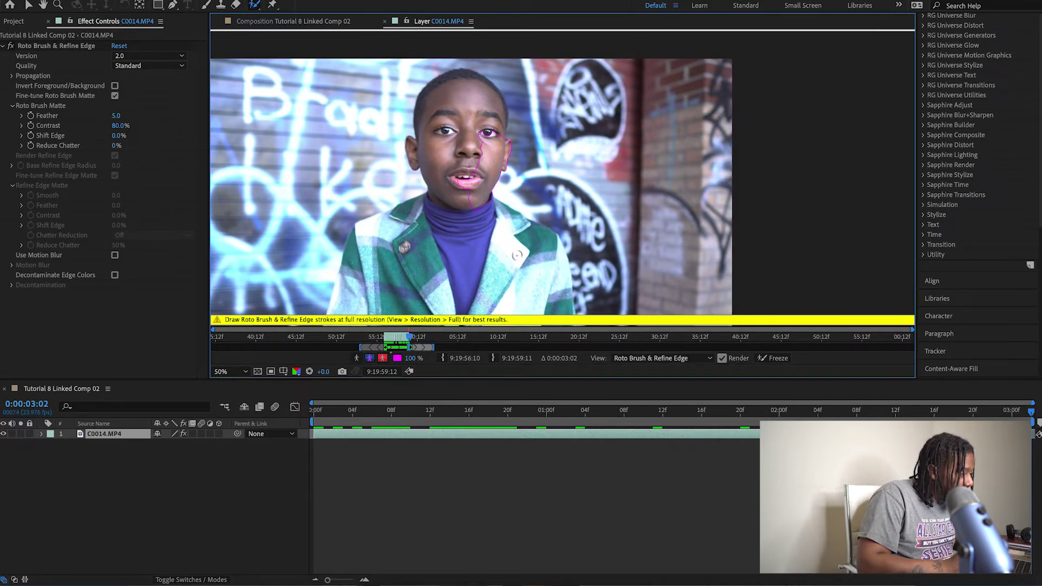
drag(425, 120, 426, 152)
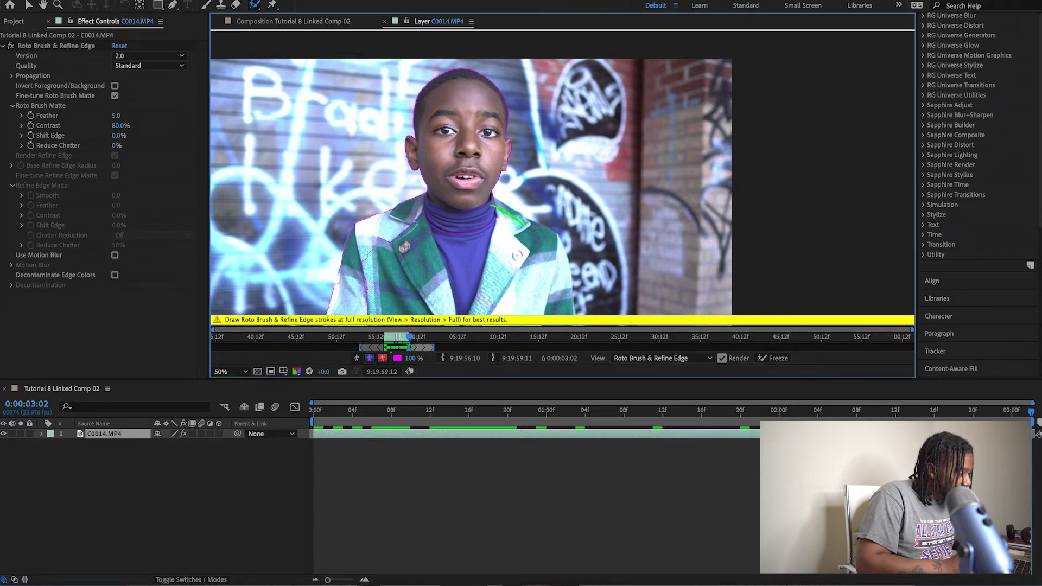
Step: Complete the selection over the lower front of the jacket and clean up both sleeve edges at frame 0:00:03:02
drag(470, 272, 460, 176)
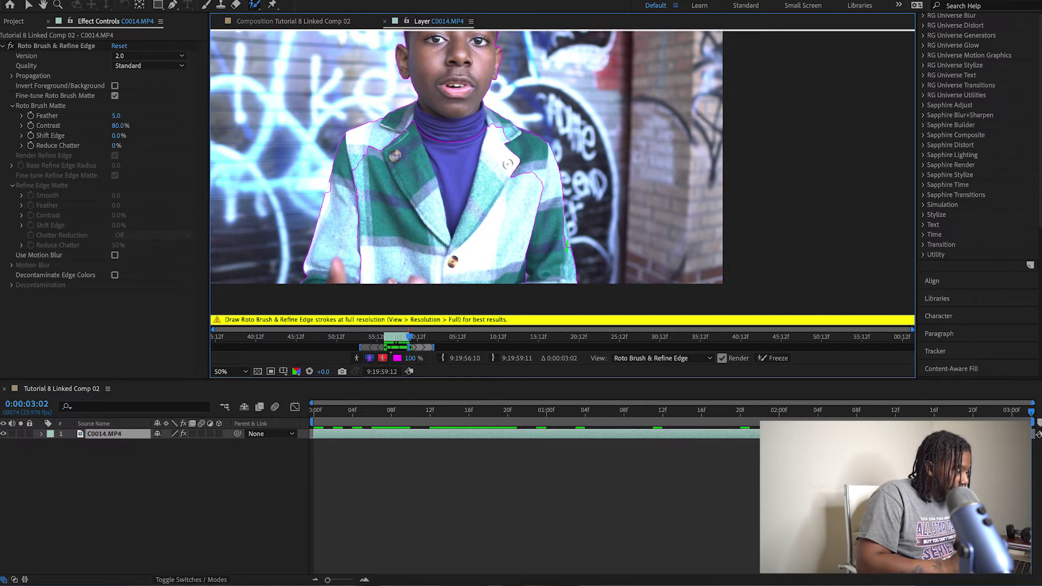
mouse_move(492, 286)
mouse_down()
mouse_move(491, 169)
mouse_move(477, 125)
mouse_move(423, 278)
mouse_up()
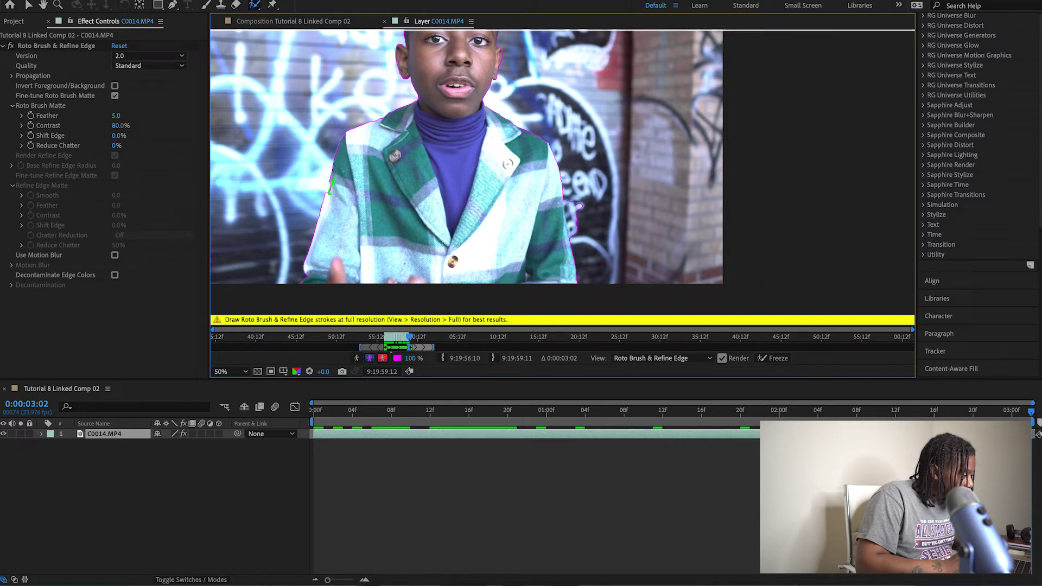
drag(574, 240, 571, 191)
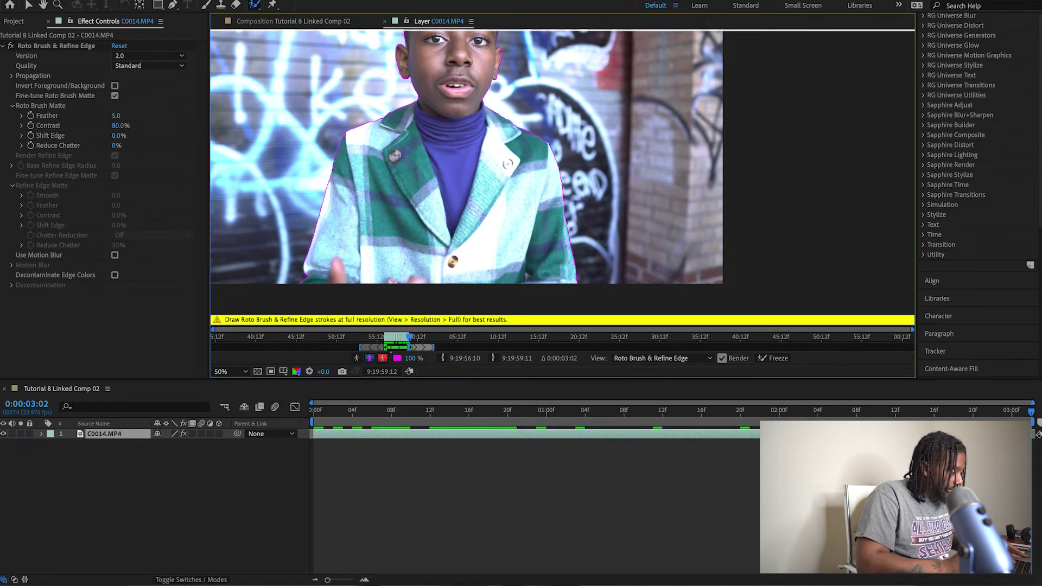
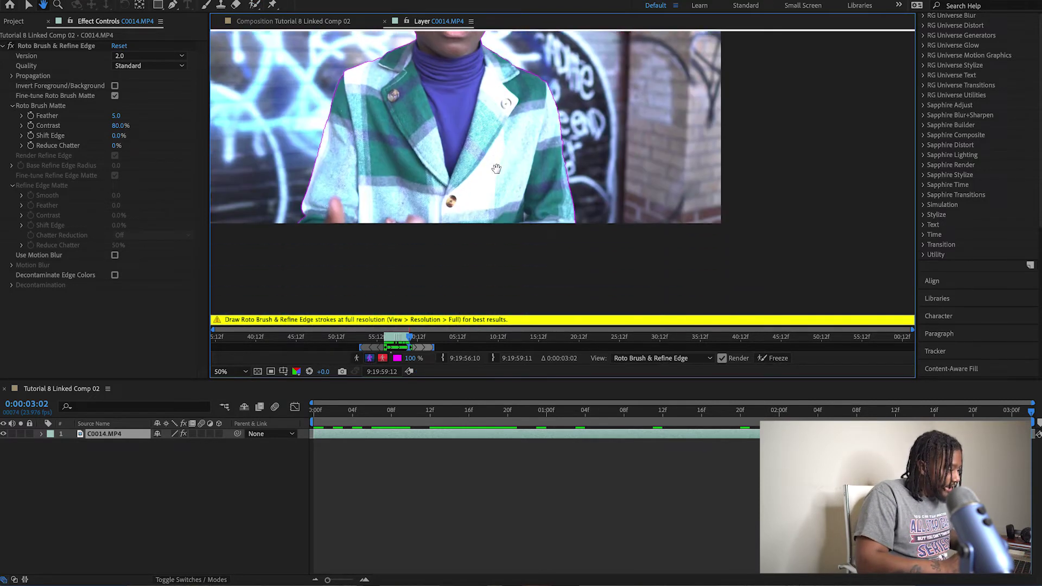
Step: Freeze the Roto Brush propagation and return to the first frame of the timeline, 0:00:00:00
key(v)
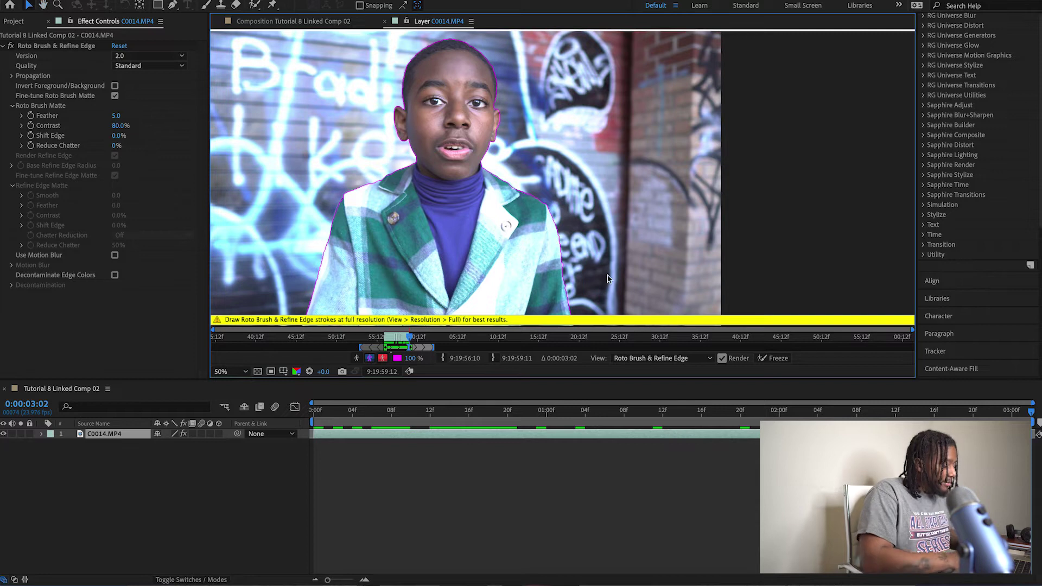
click(780, 359)
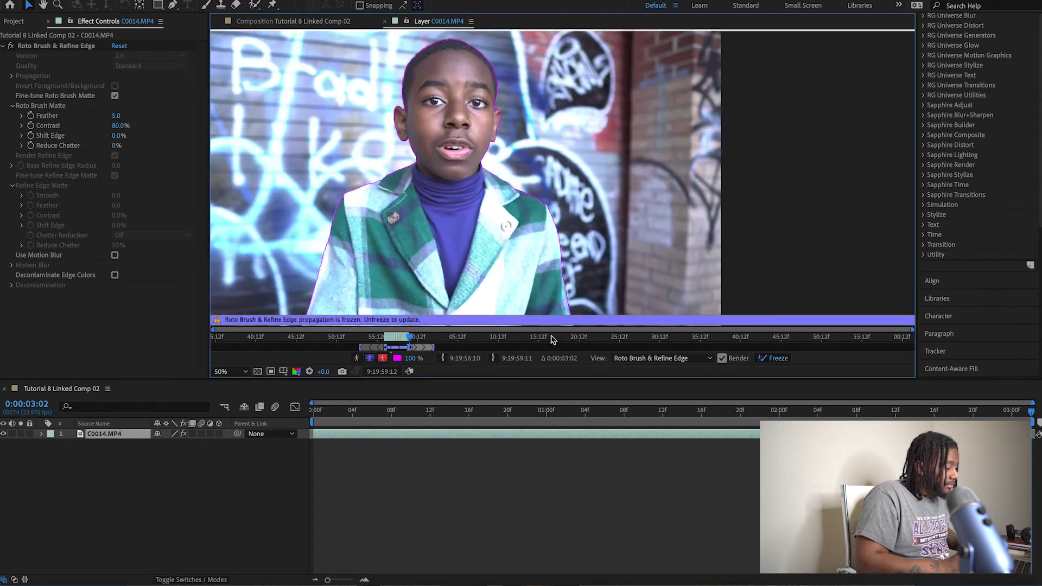
click(430, 404)
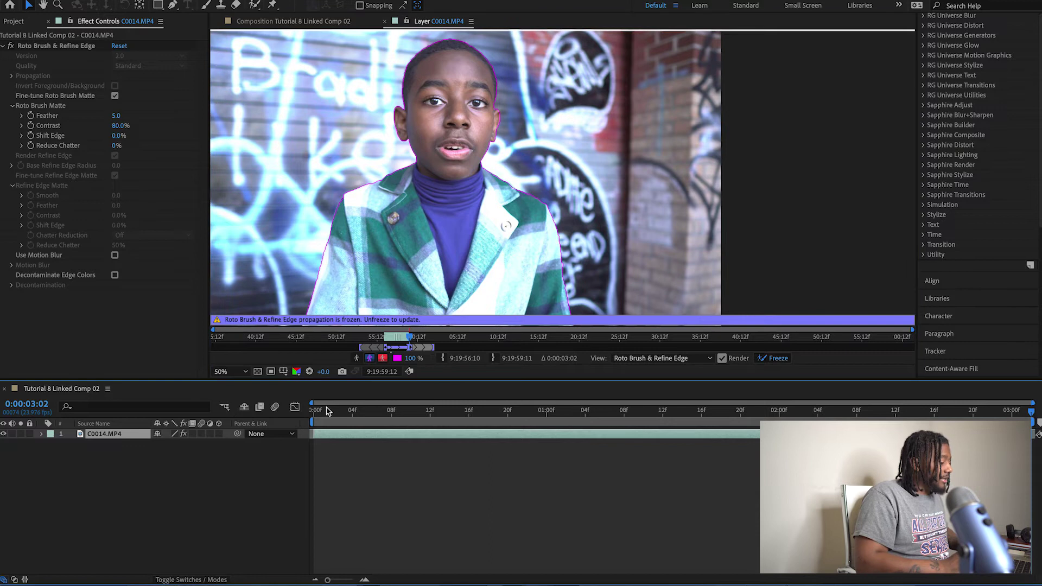
drag(361, 413, 316, 414)
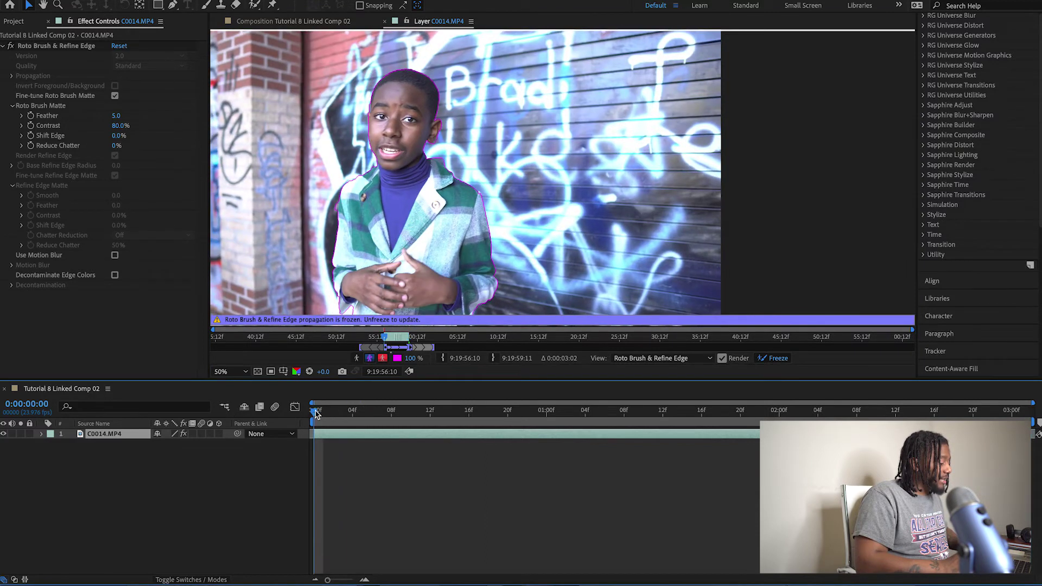
Step: Show the Tutorial 8 Linked Comp 02 composition and set the Roto Brush matte's feather to 7.4
click(289, 22)
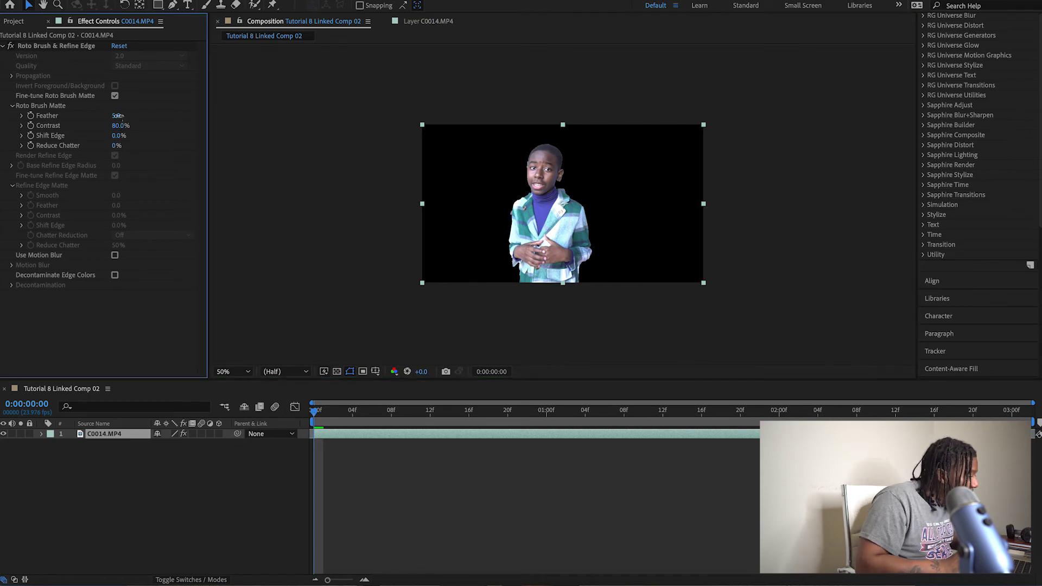
drag(120, 118, 124, 116)
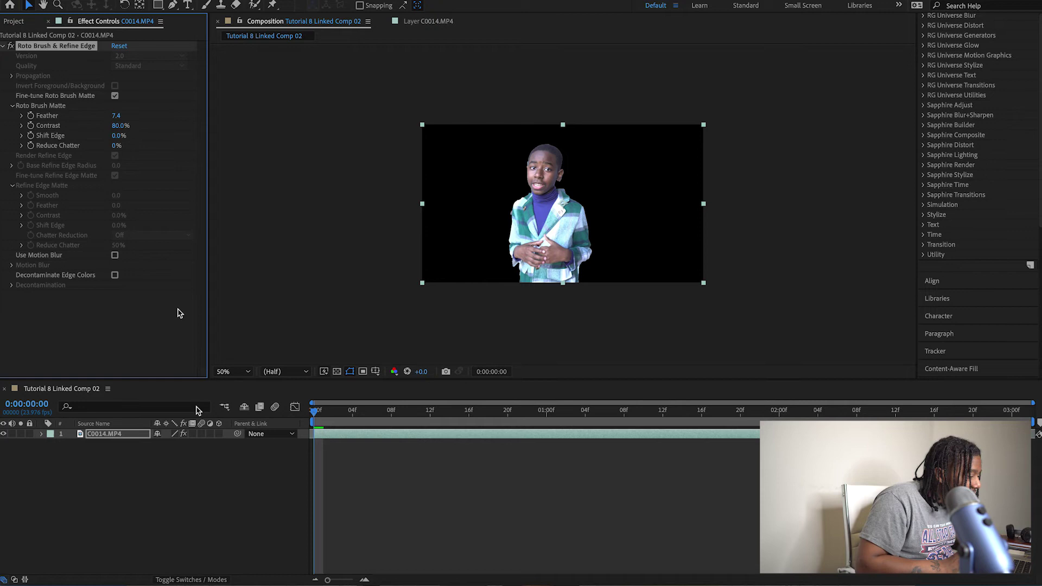
Step: Duplicate the C0014.MP4 layer, delete Roto Brush & Refine Edge from the lower copy, and toggle that copy's visibility to compare
click(140, 439)
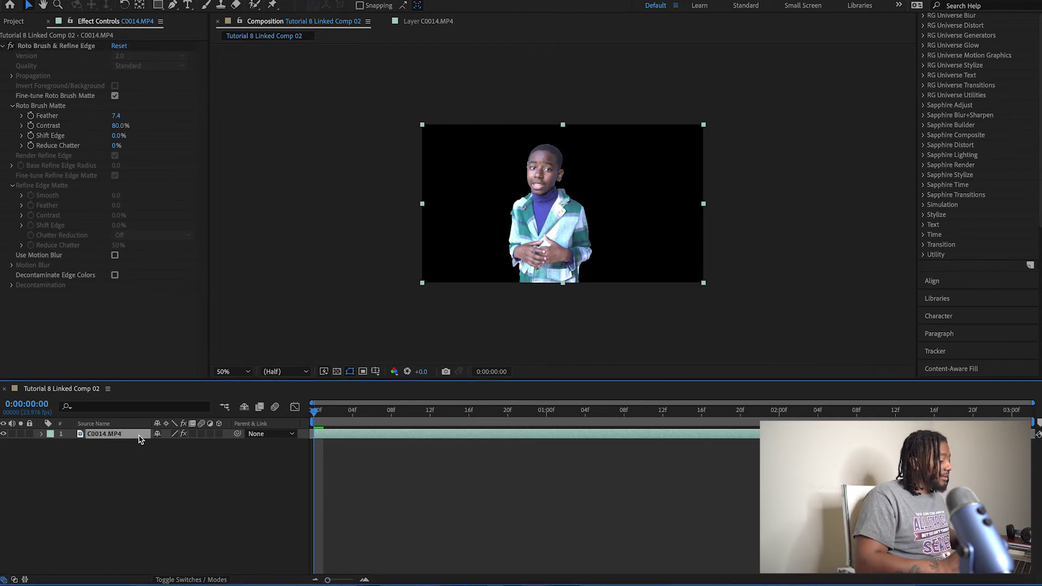
key(ctrl+d)
click(137, 449)
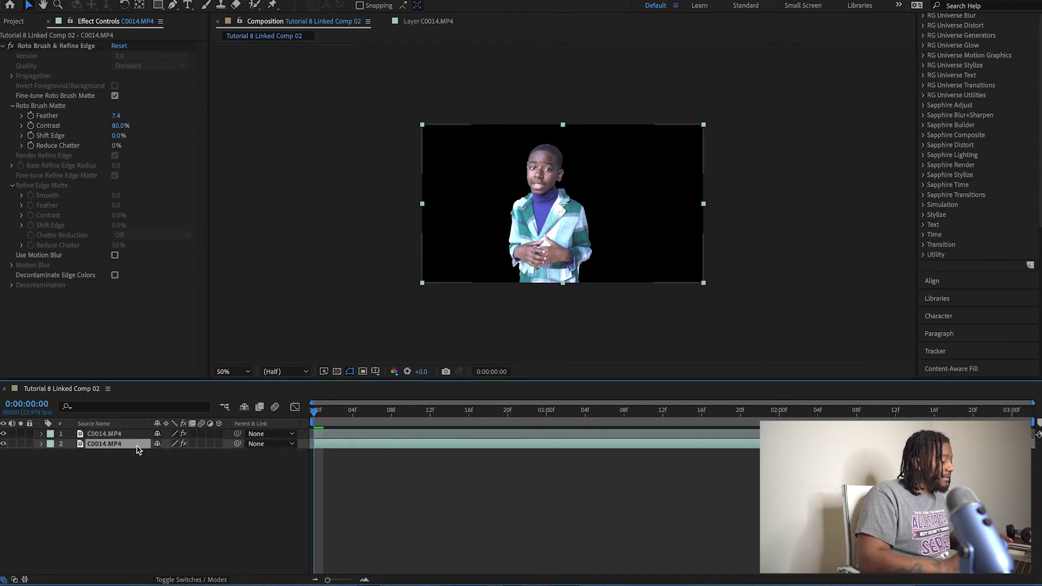
click(77, 48)
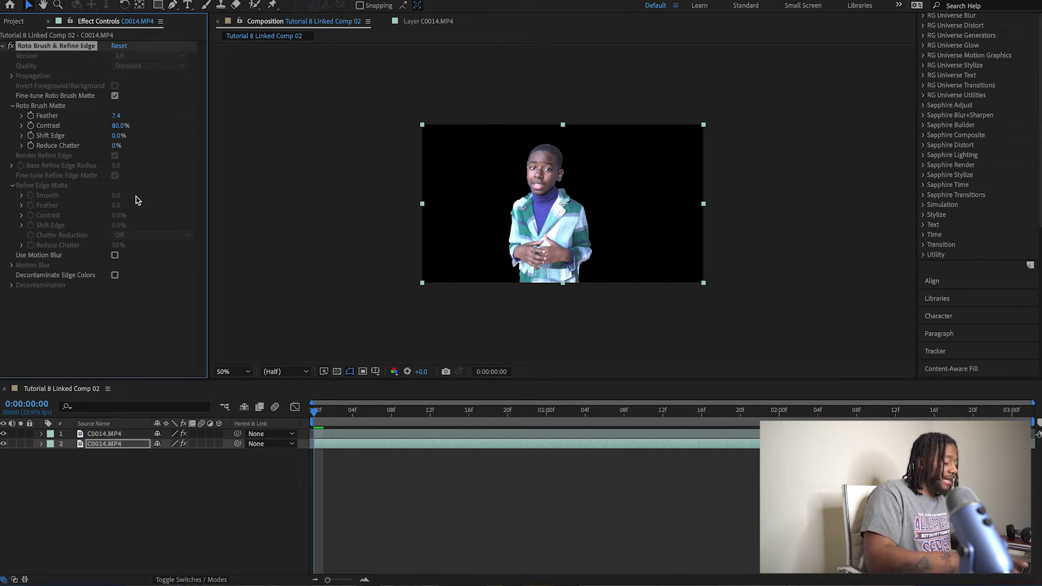
key(Delete)
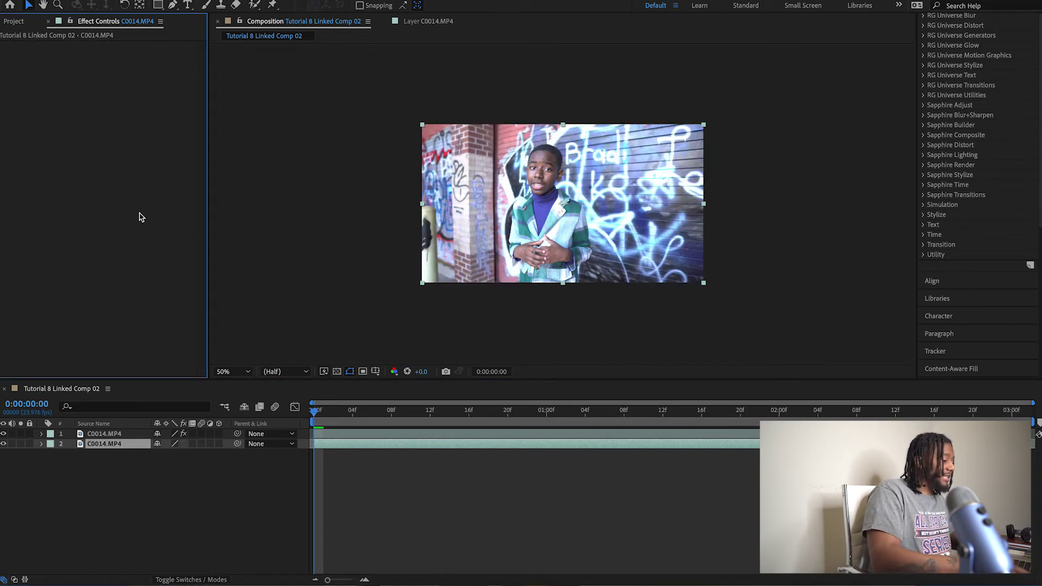
click(4, 445)
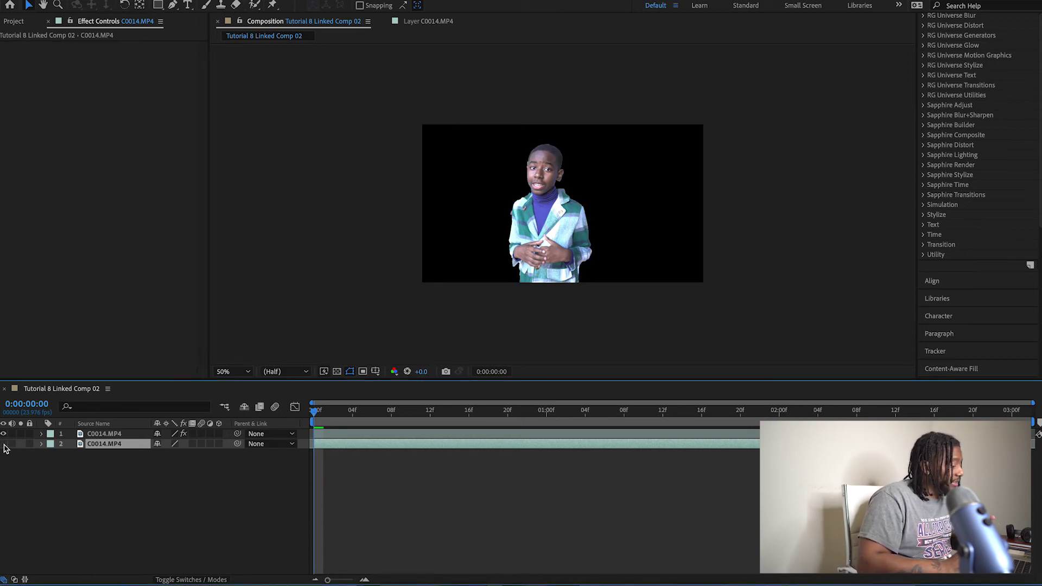
click(4, 445)
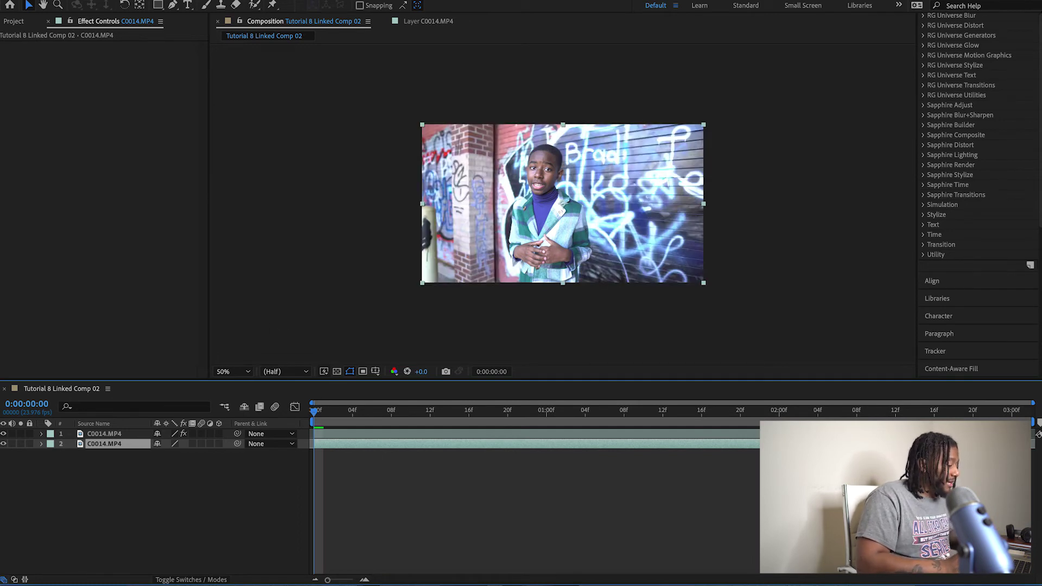
Step: Apply the Offset effect to the lower C0014.MP4 layer and start keyframing Shift Center To at 0:00:00:00
scroll(976, 163, up, 5)
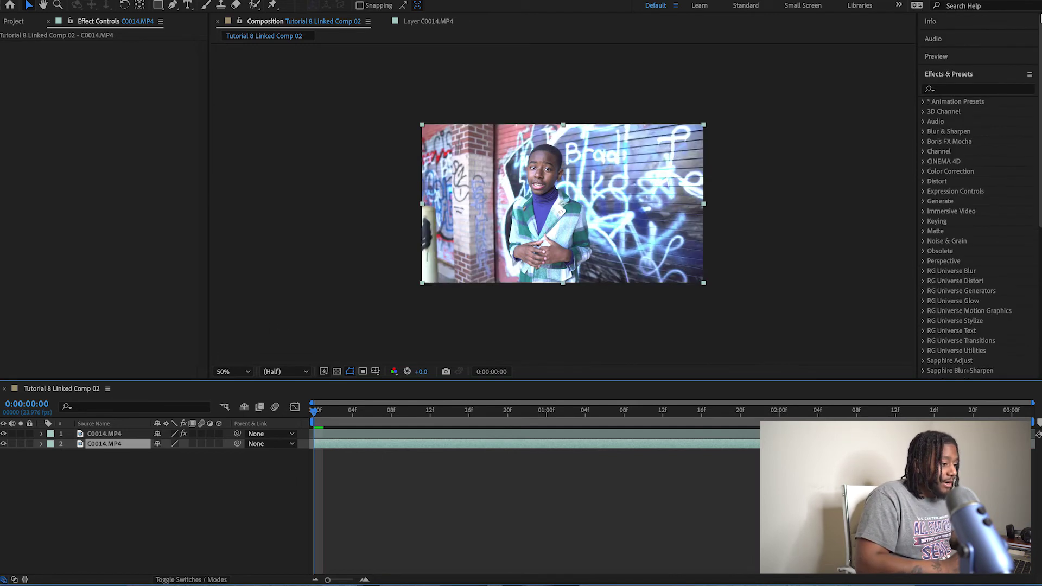
click(981, 90)
text(o)
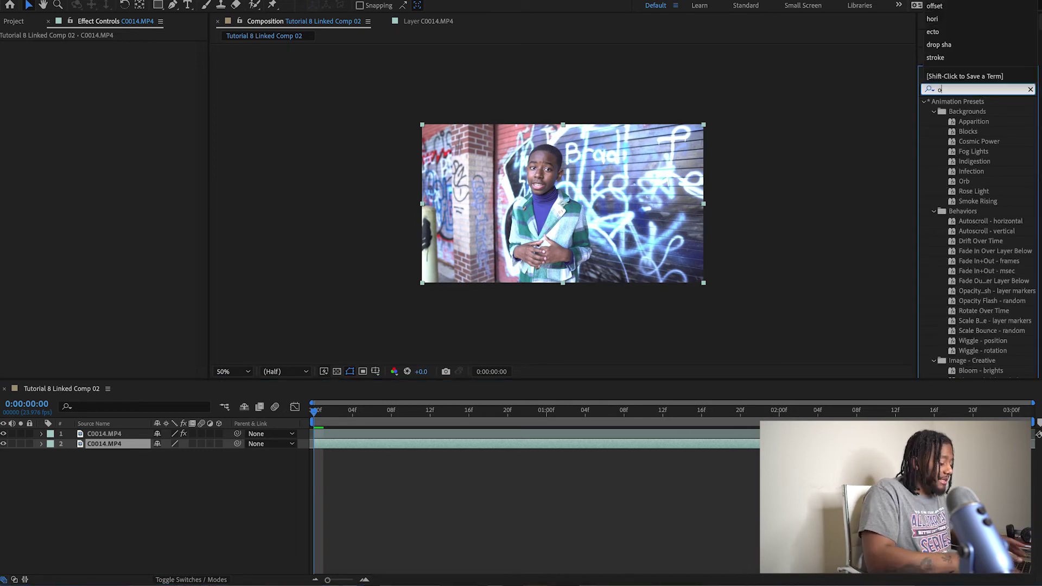
text(ffset)
drag(969, 133, 138, 444)
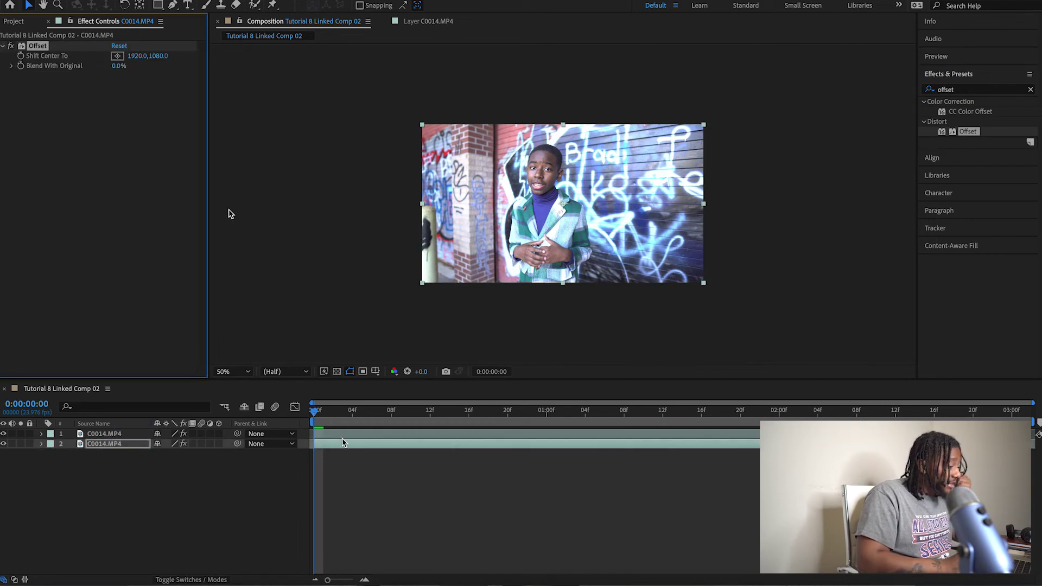
click(20, 56)
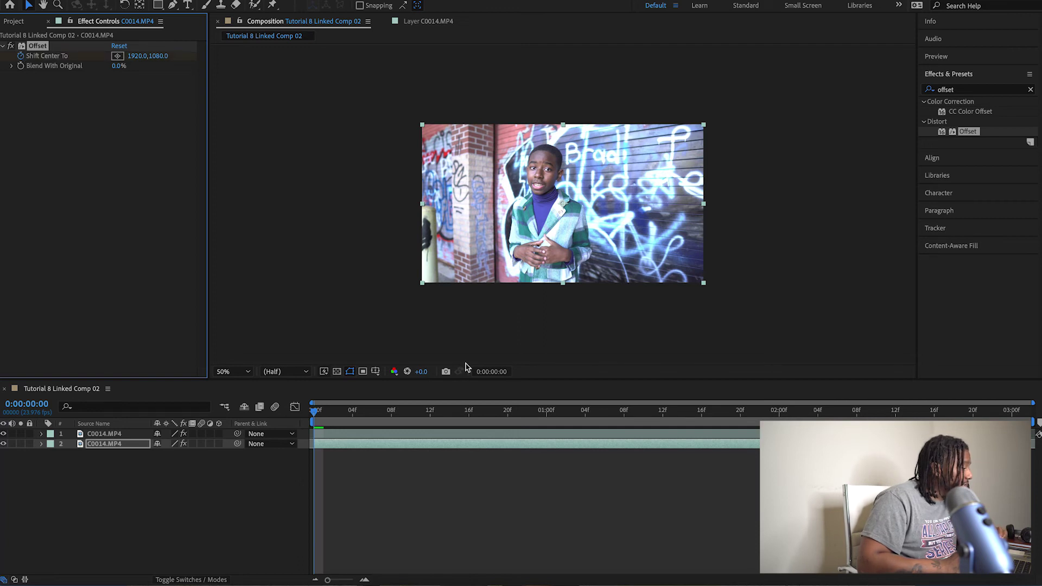
Step: At 0:00:03:00, set the horizontal value of Offset's Shift Center To to 15000, then raise it further to 17277
drag(408, 418, 1011, 418)
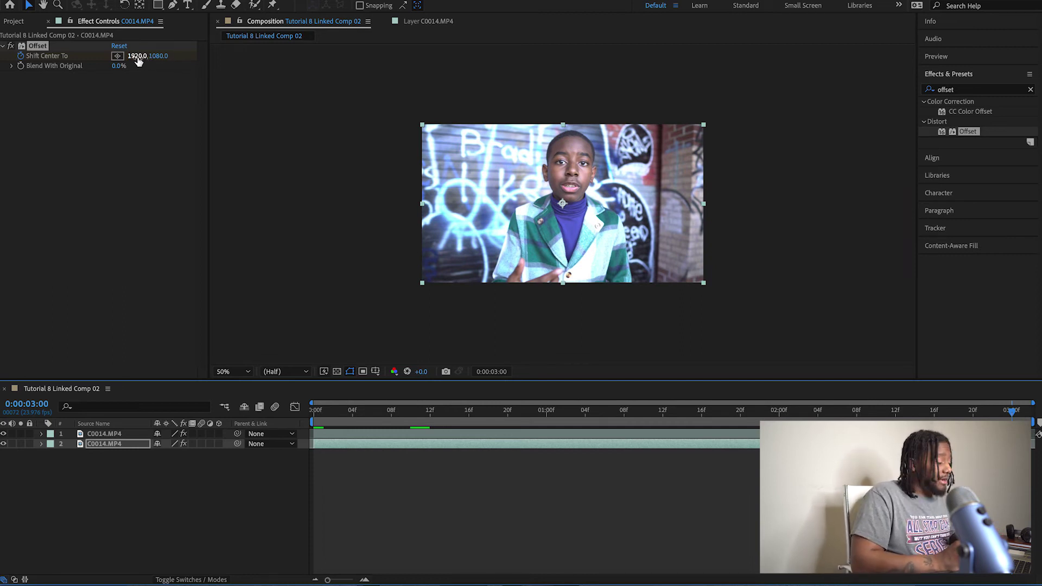
drag(145, 60, 634, 24)
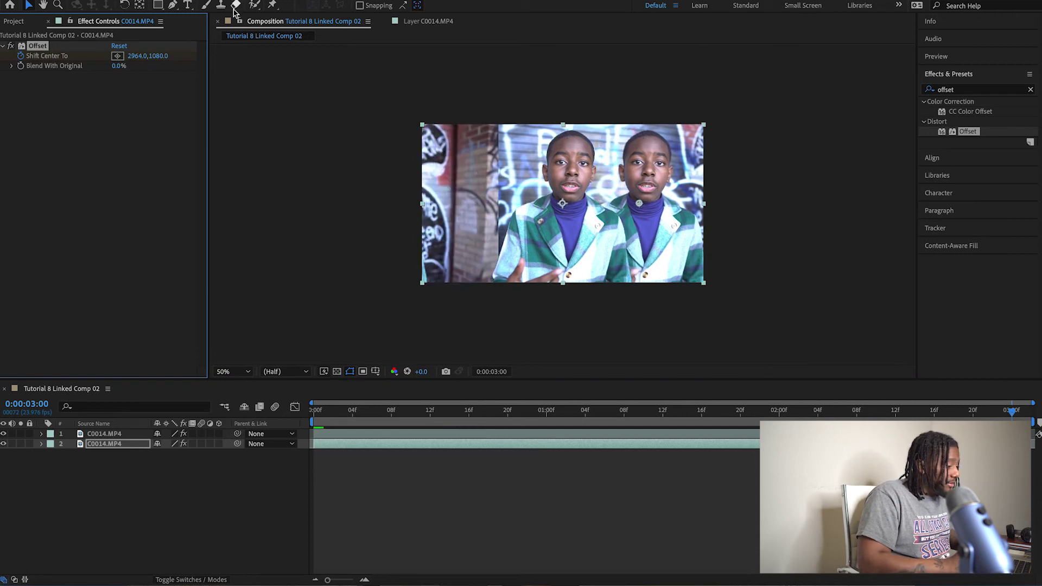
drag(136, 57, 259, 27)
click(140, 58)
text(15000)
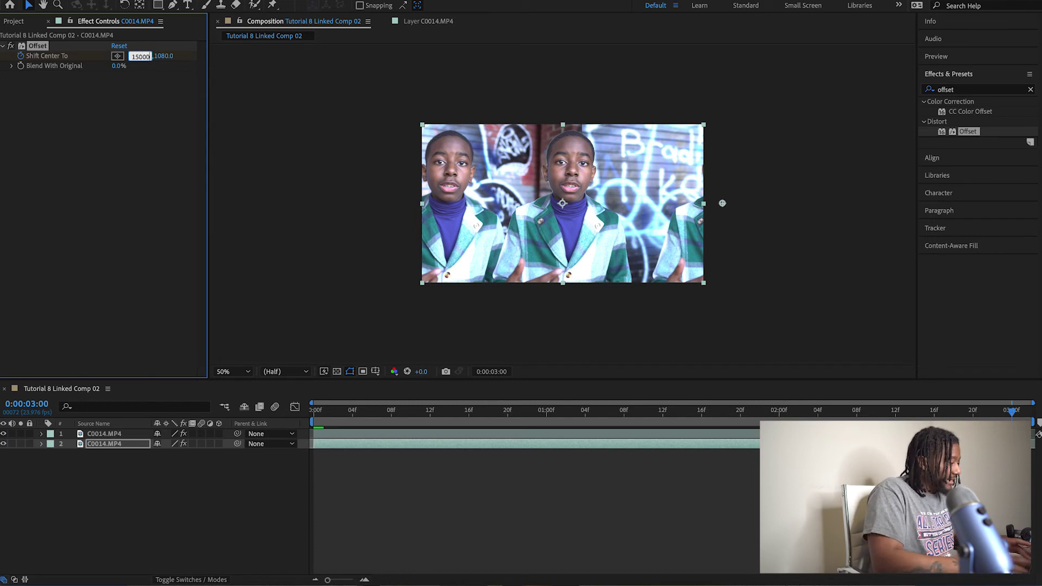
key(Return)
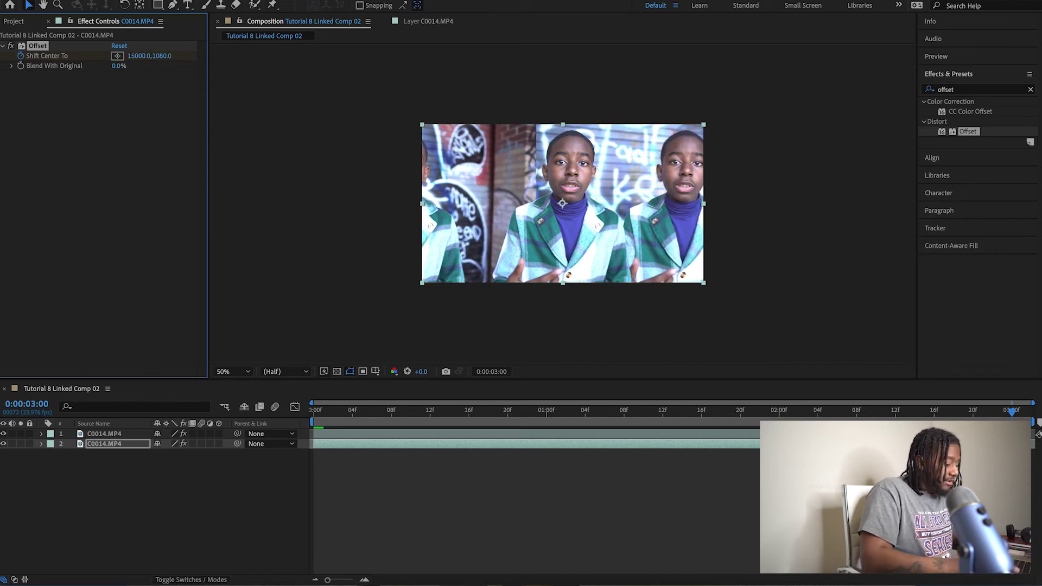
drag(142, 56, 380, 129)
drag(141, 57, 589, 116)
drag(133, 55, 347, 89)
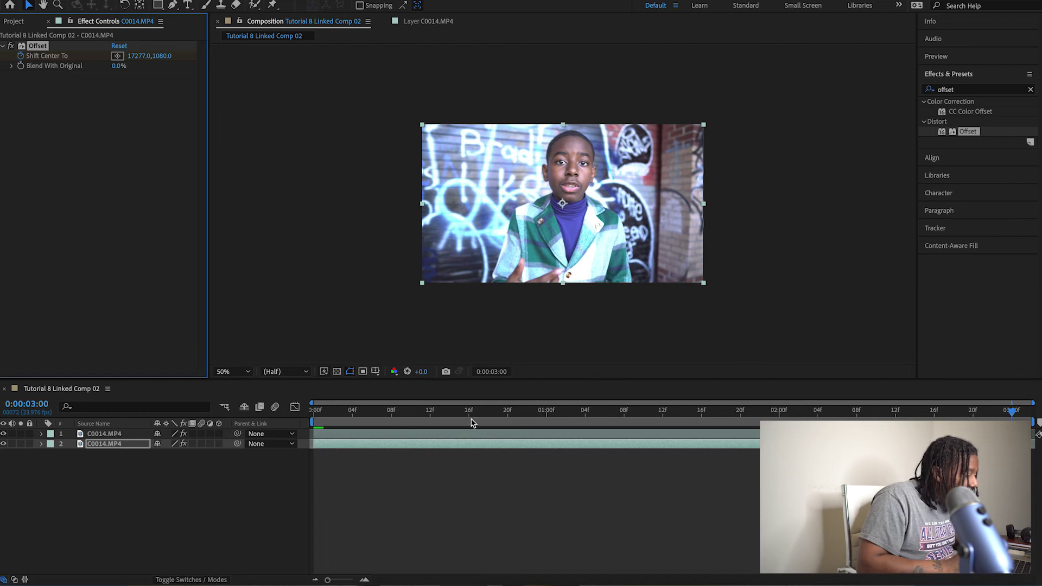
Step: Find the Directional Blur effect and apply it to the lower C0014.MP4 layer
click(1031, 91)
click(996, 90)
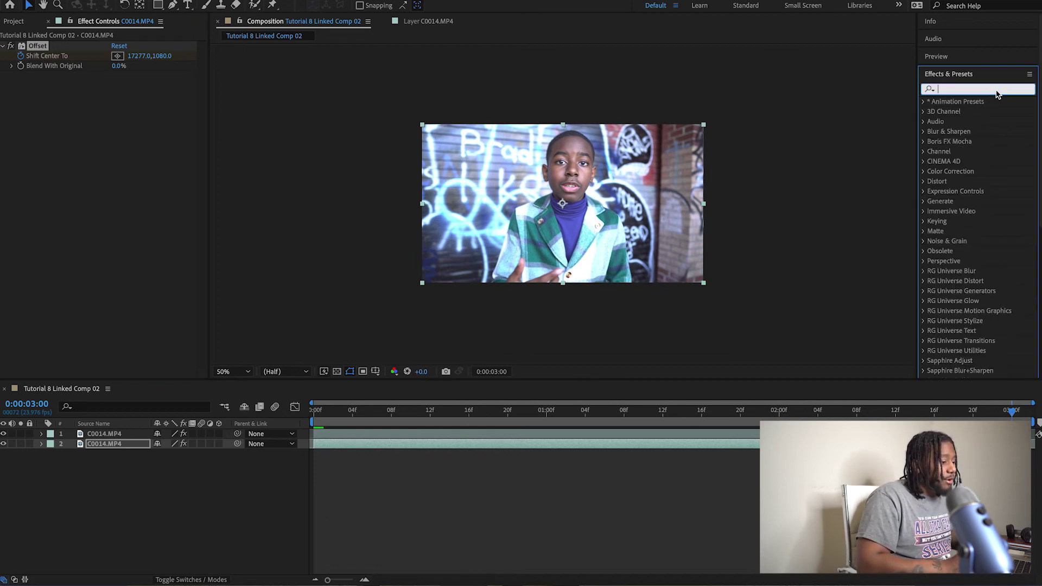
text(d)
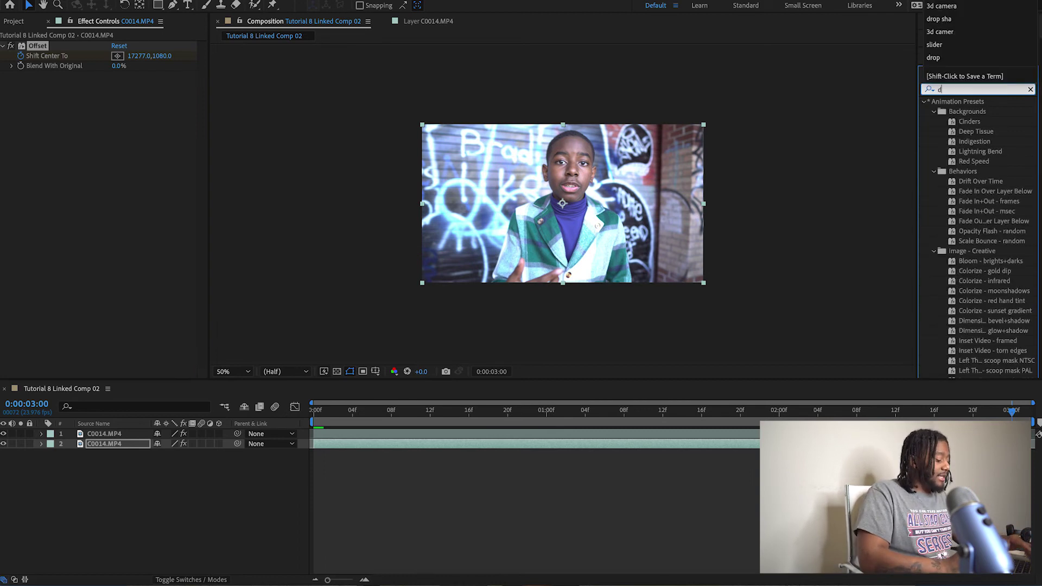
text(irectio)
drag(982, 112, 130, 450)
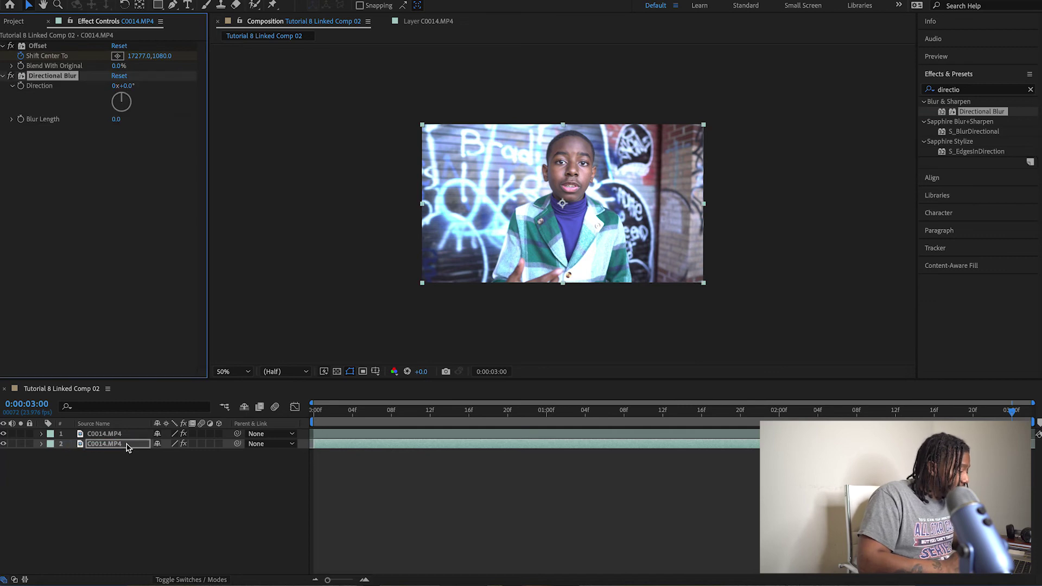
Step: Start keyframing Directional Blur's Blur Length at 0:00:03:00 and set its Direction to 90°
click(22, 120)
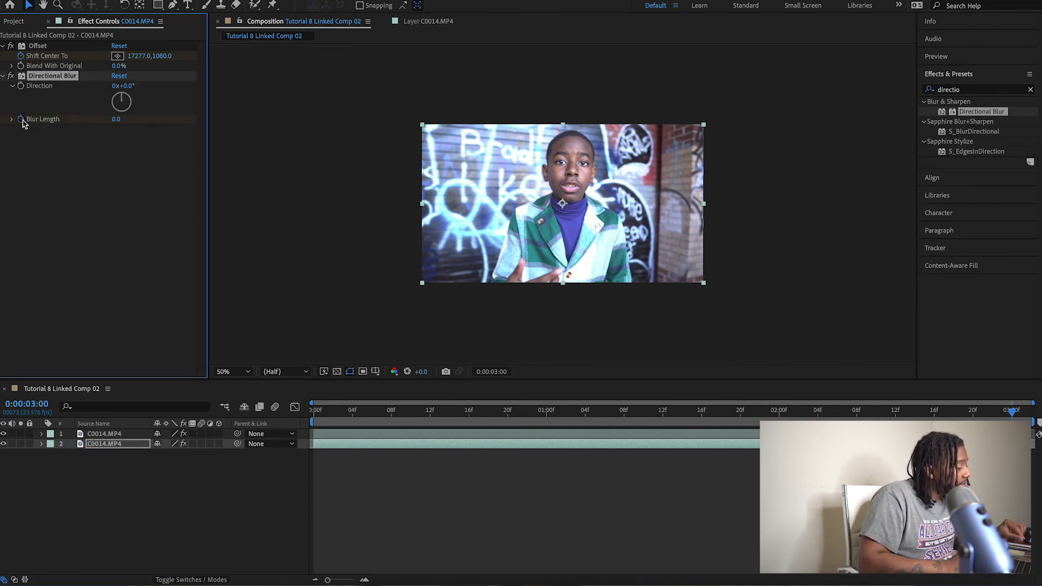
click(127, 86)
text(90)
key(Return)
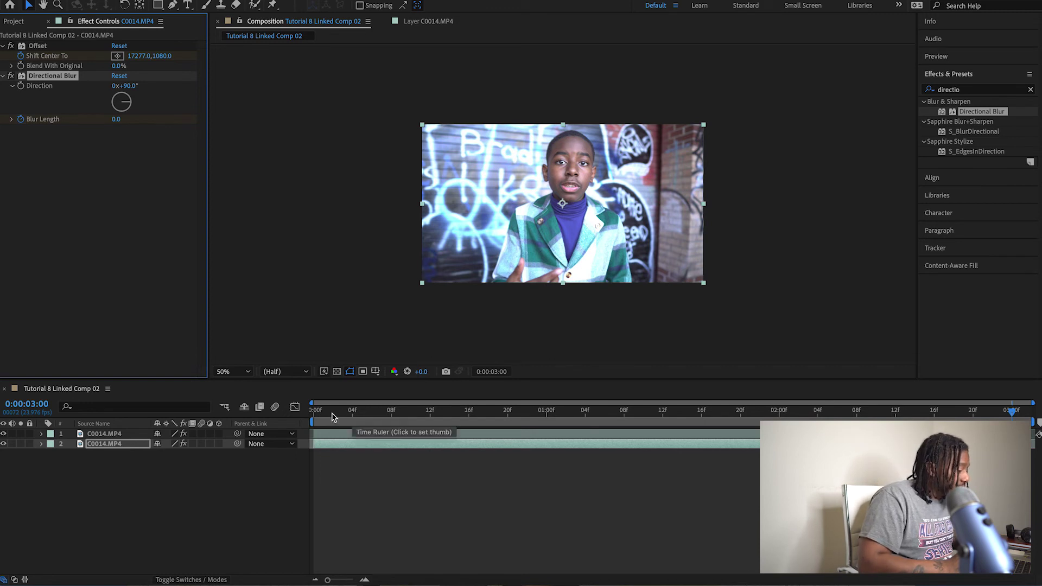
Step: Reveal the lower layer's keyframed properties and add a Blur Length keyframe of 0 at 0:00:00:00
drag(332, 414, 315, 416)
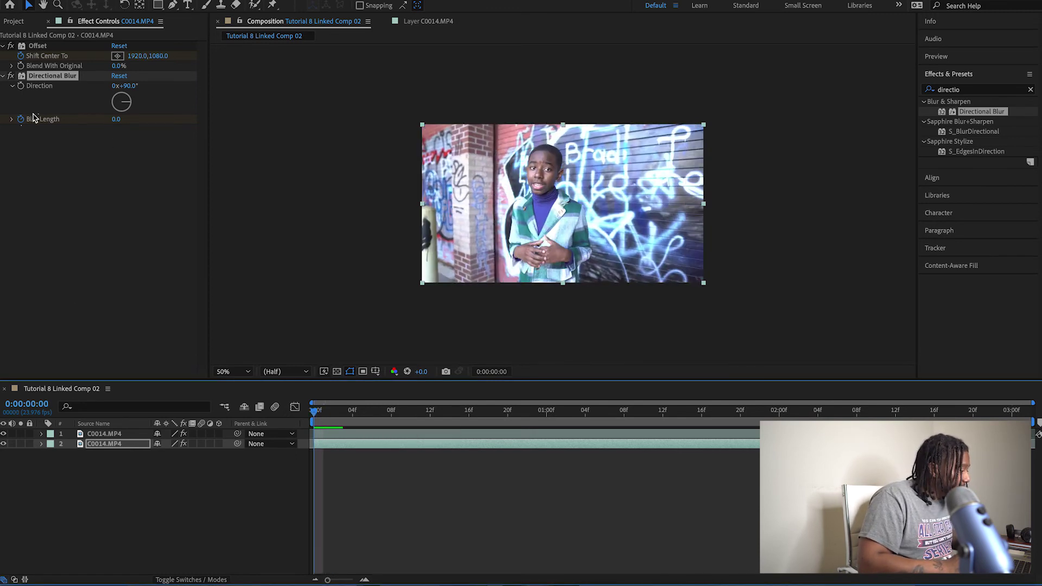
key(u)
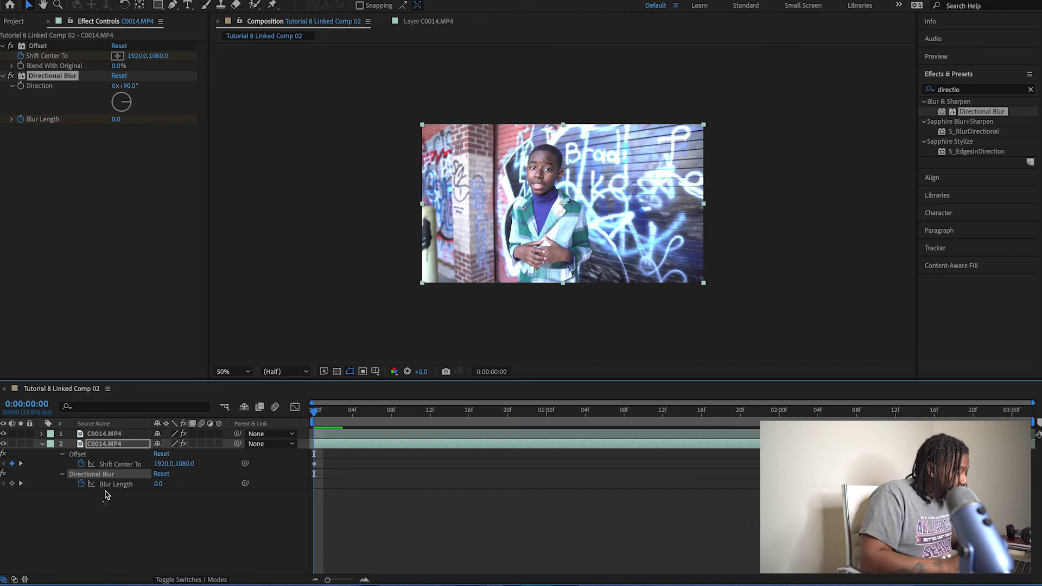
click(12, 483)
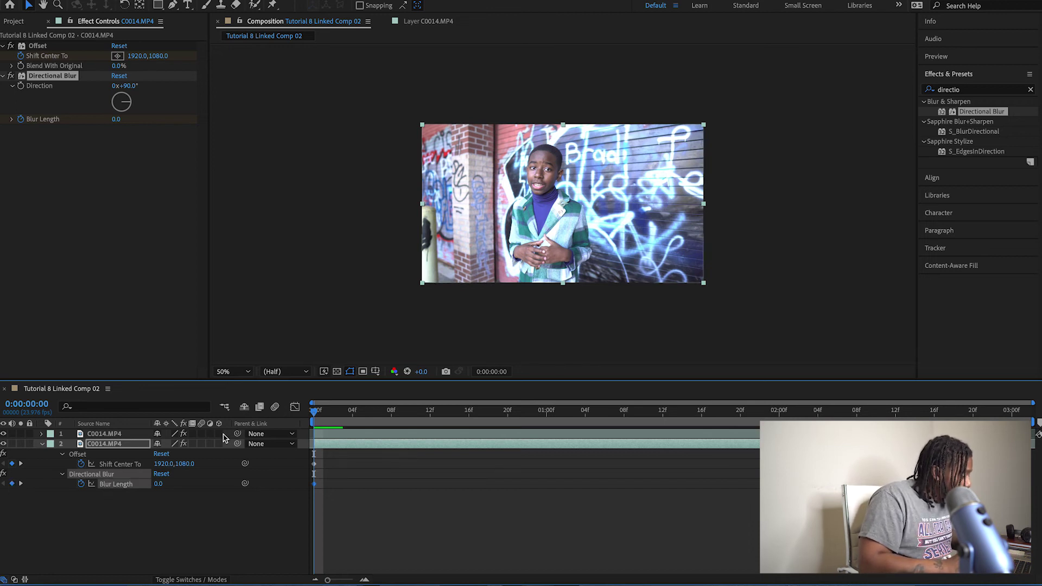
Step: At 0:00:01:12, raise Directional Blur's Blur Length on the lower layer to 116.9
drag(393, 427, 662, 438)
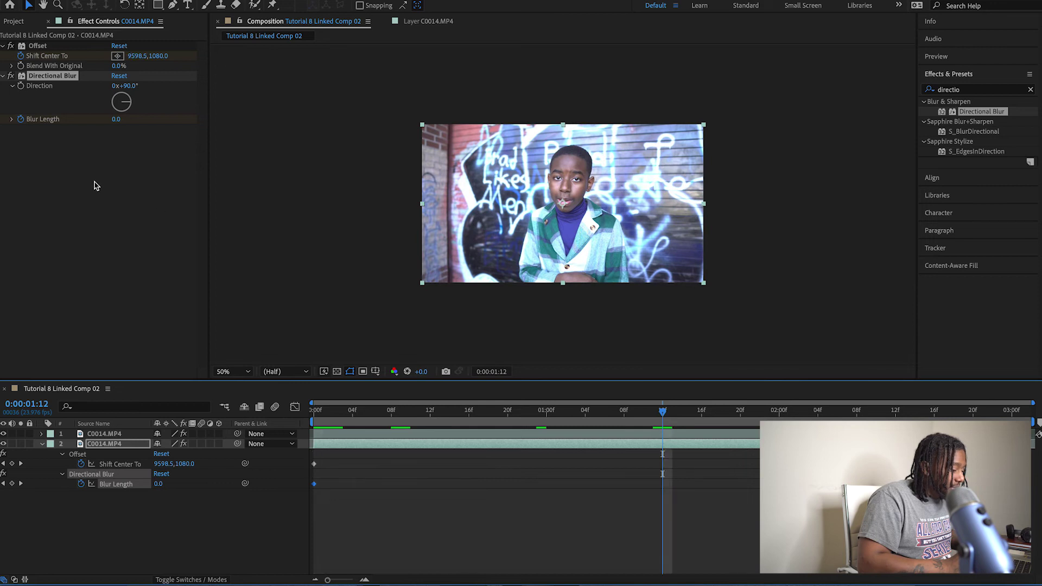
drag(118, 120, 662, 125)
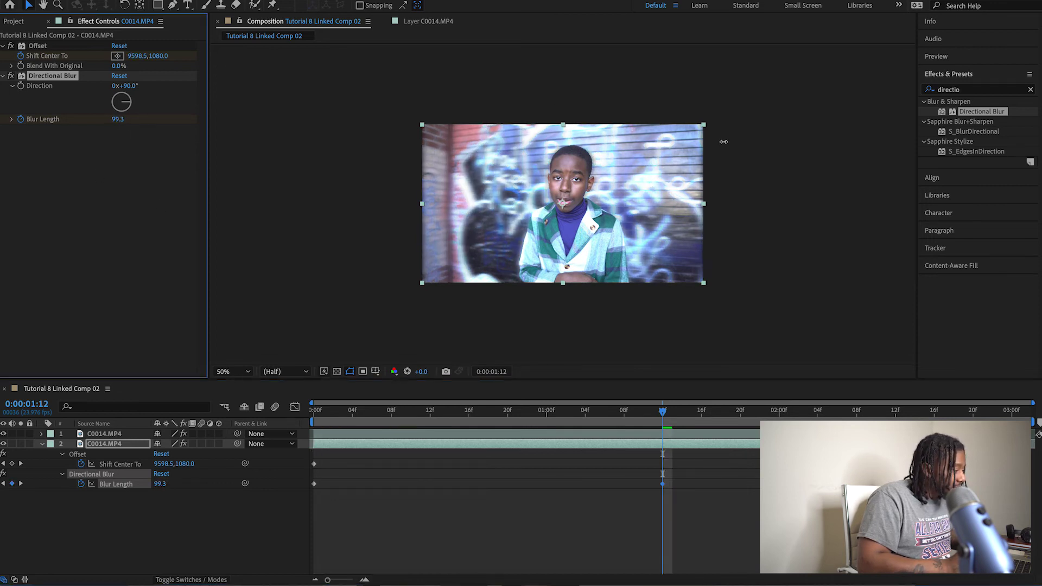
drag(722, 139, 588, 160)
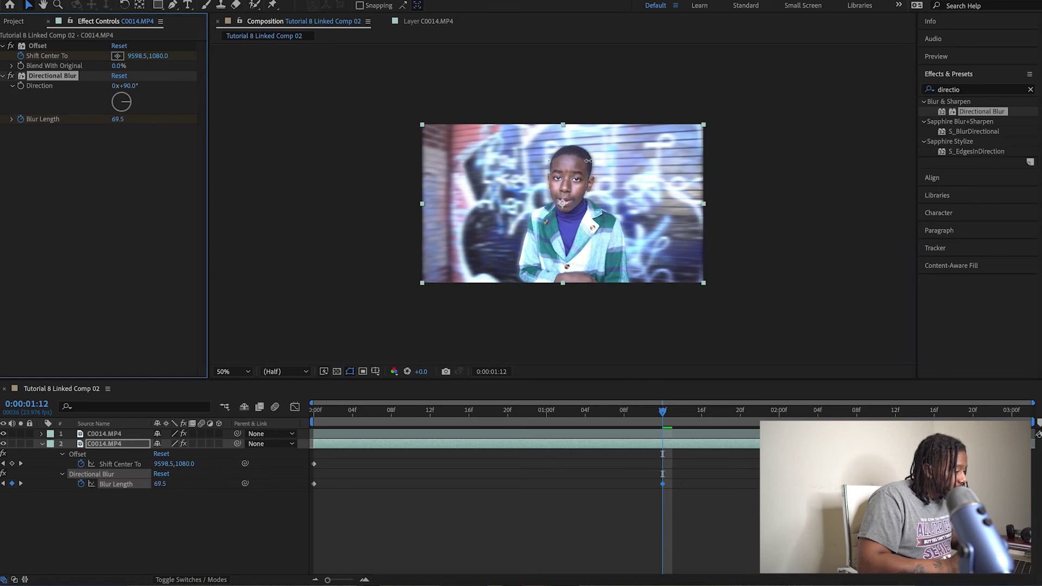
drag(695, 168, 846, 170)
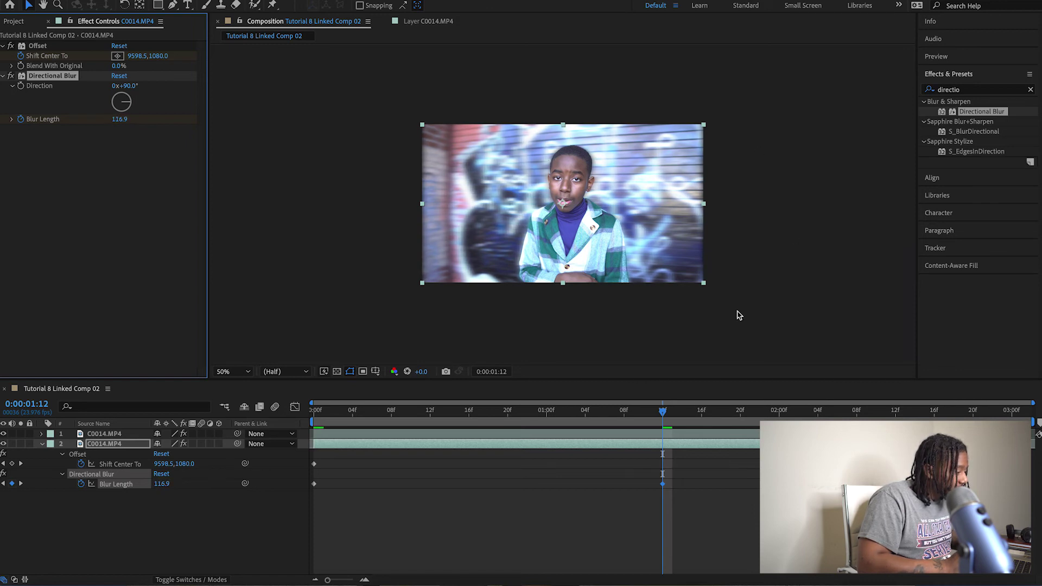
Step: Return to frame 0:00:00:00 and enable motion blur for the lower C0014.MP4 layer
drag(662, 411, 305, 429)
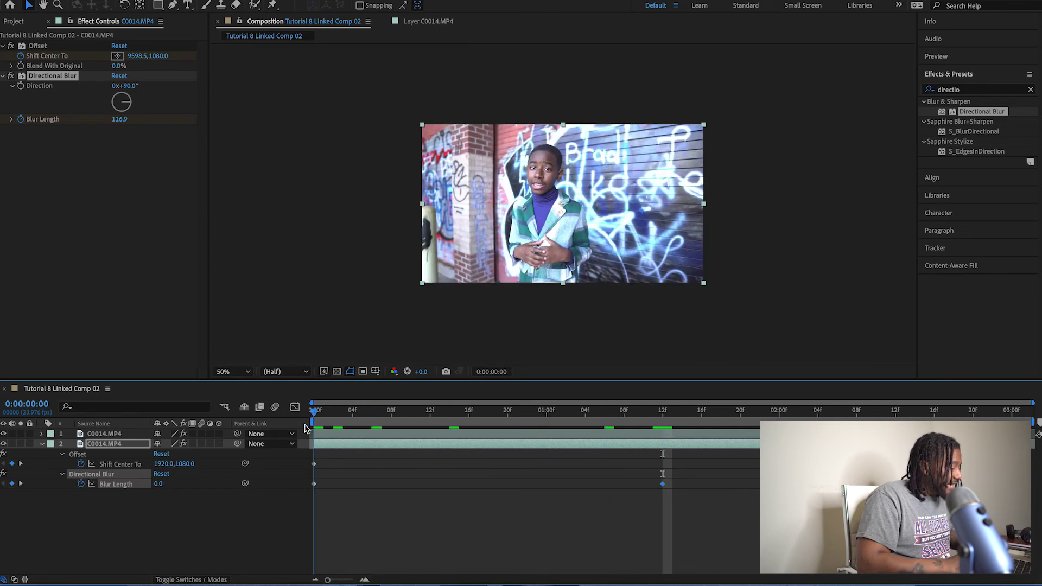
click(201, 443)
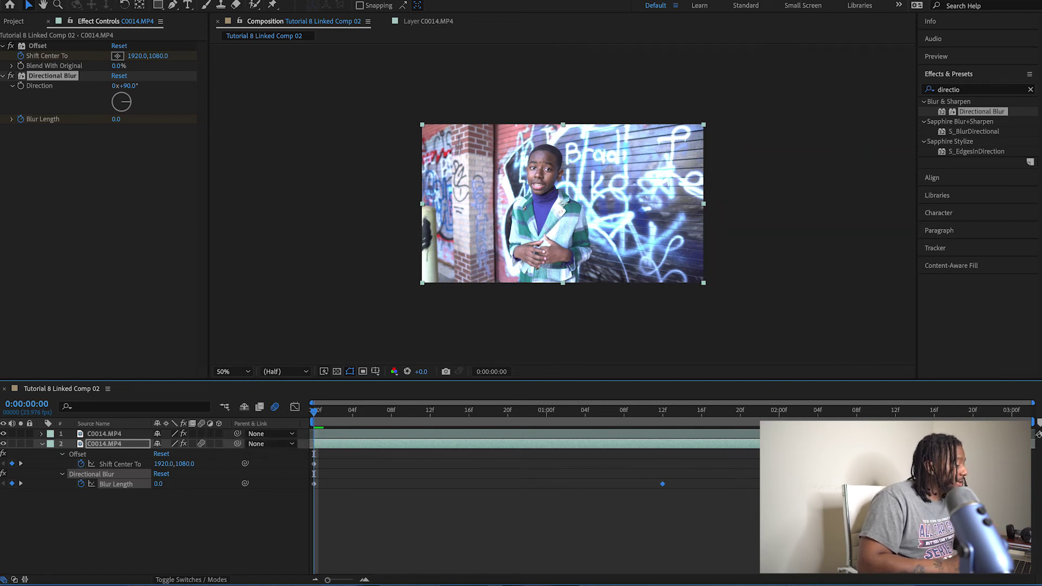
Step: Check the motion blur Shutter Angle in the composition's advanced settings, accept the settings and preview the animation
click(161, 1)
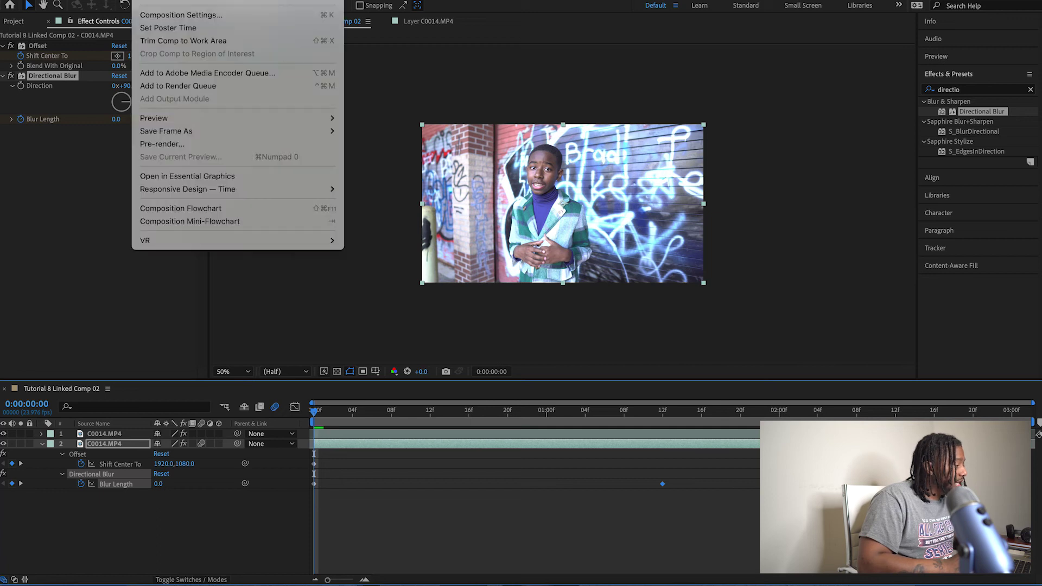
click(184, 14)
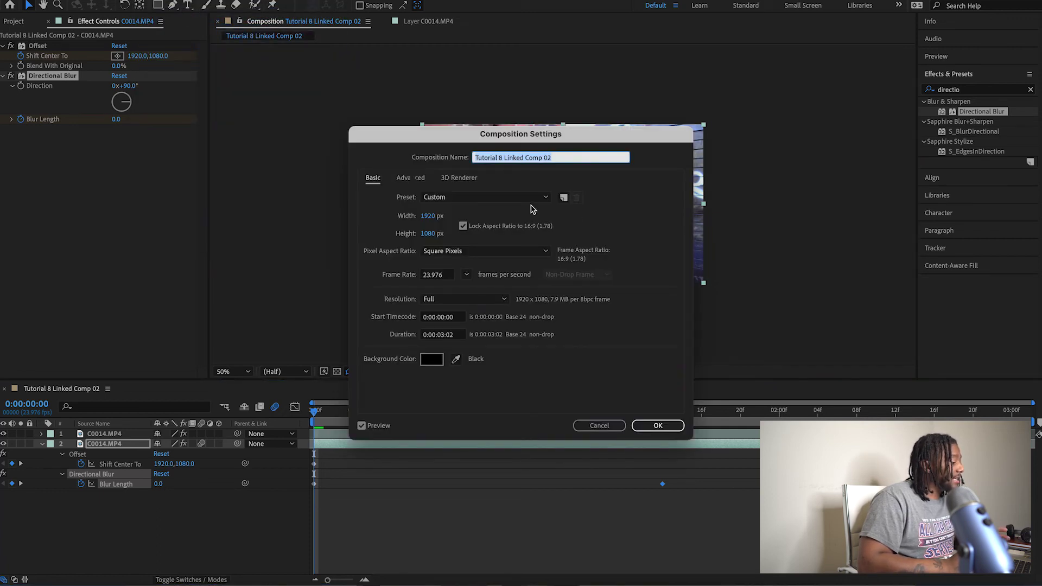
click(410, 178)
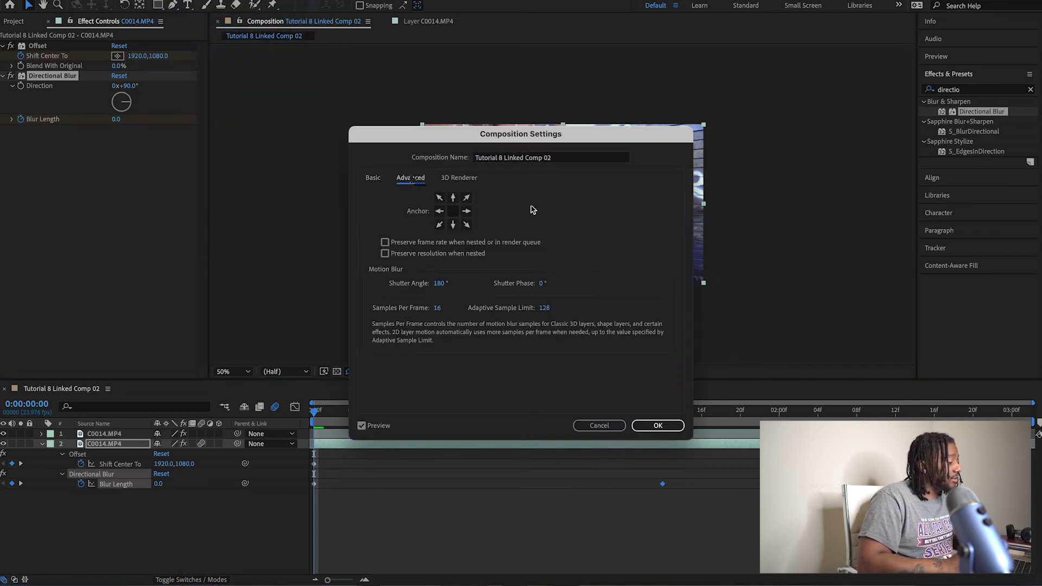
click(438, 284)
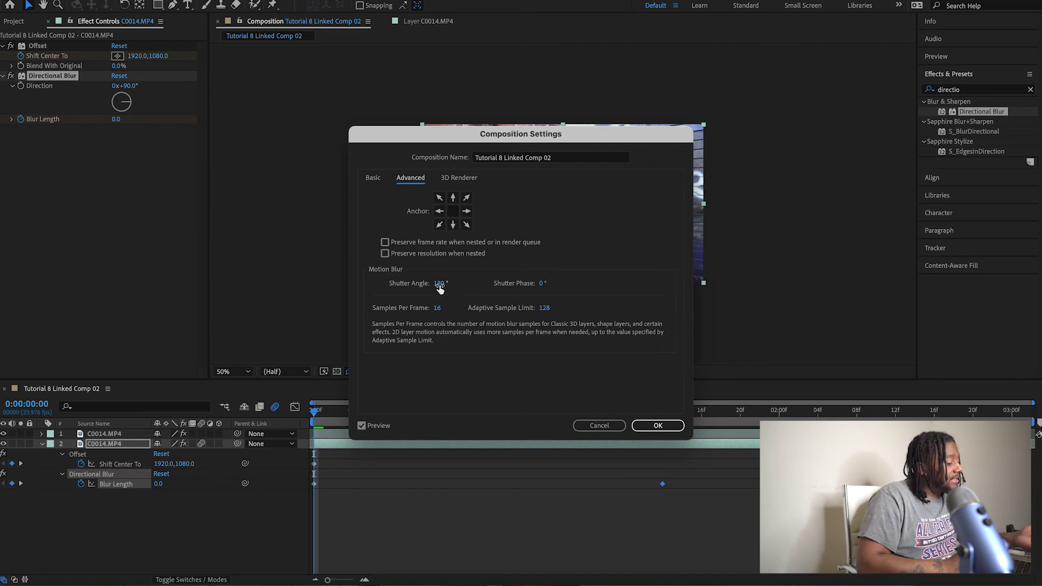
click(441, 286)
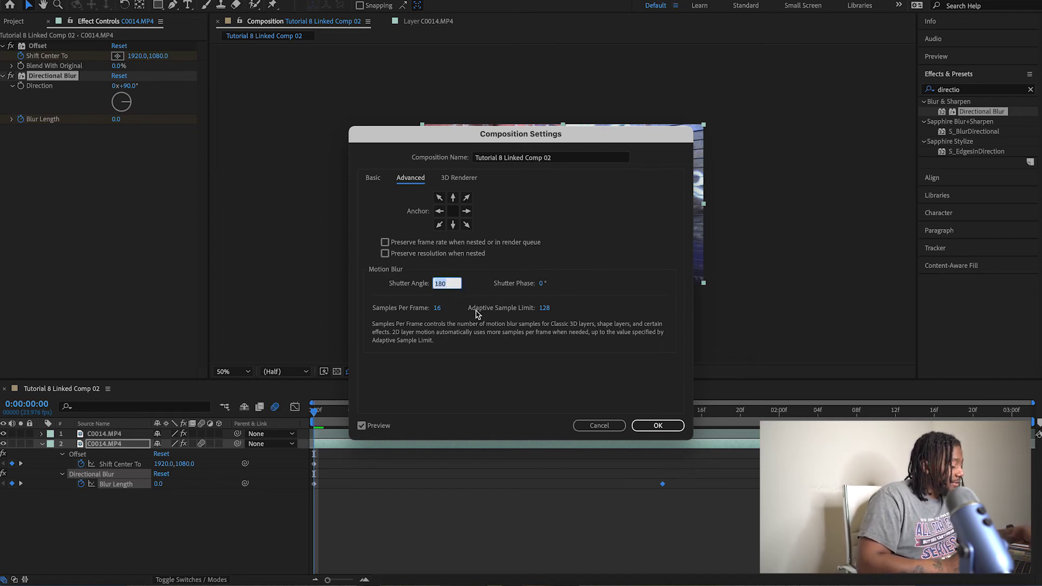
key(Return)
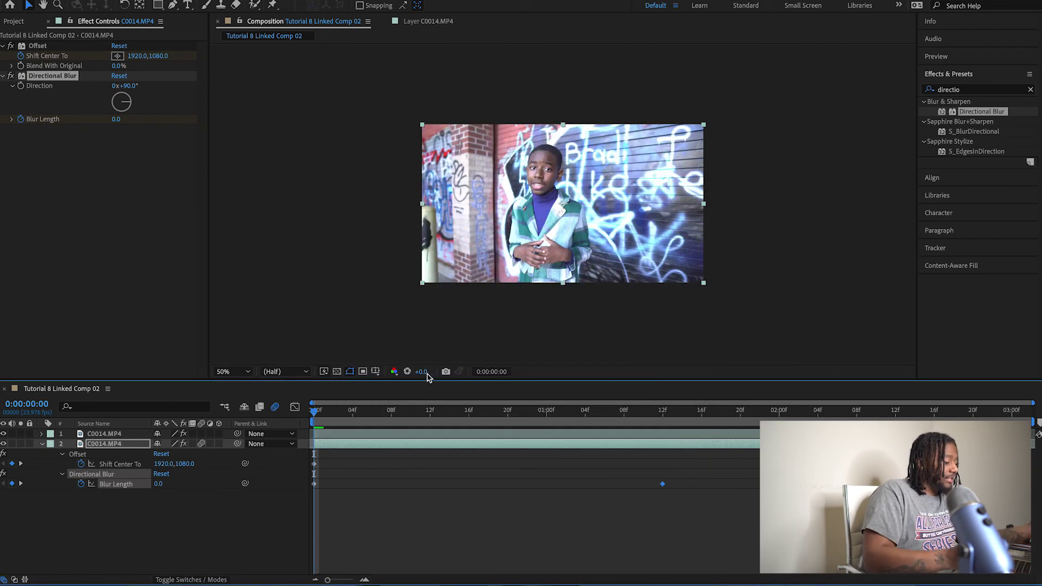
key(space)
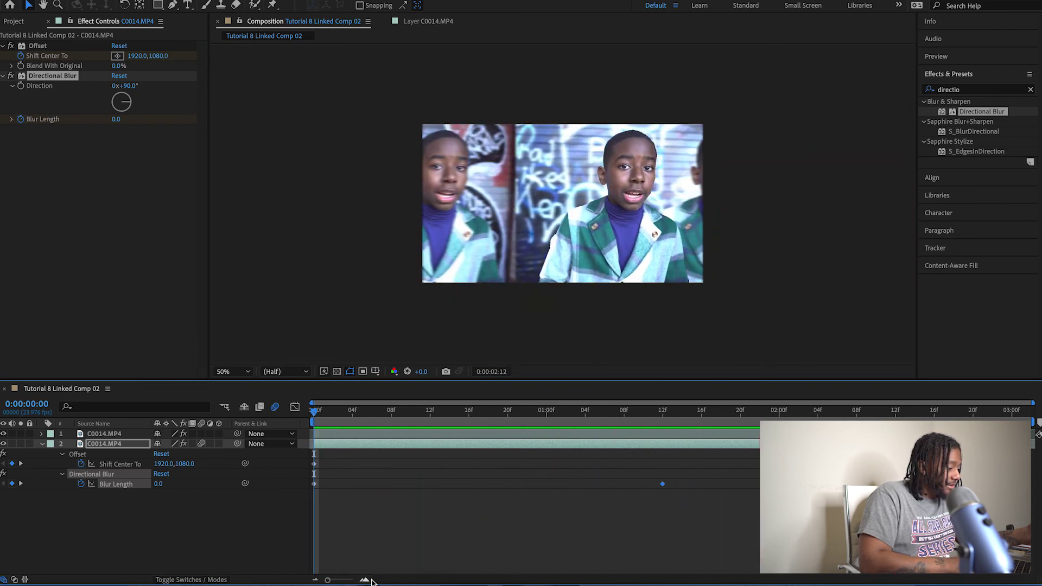
Step: Move the lower layer's ending Shift Center To and Blur Length keyframes earlier than 0:00:03:00, and go to 0:00:01:15
key(Page_Up)
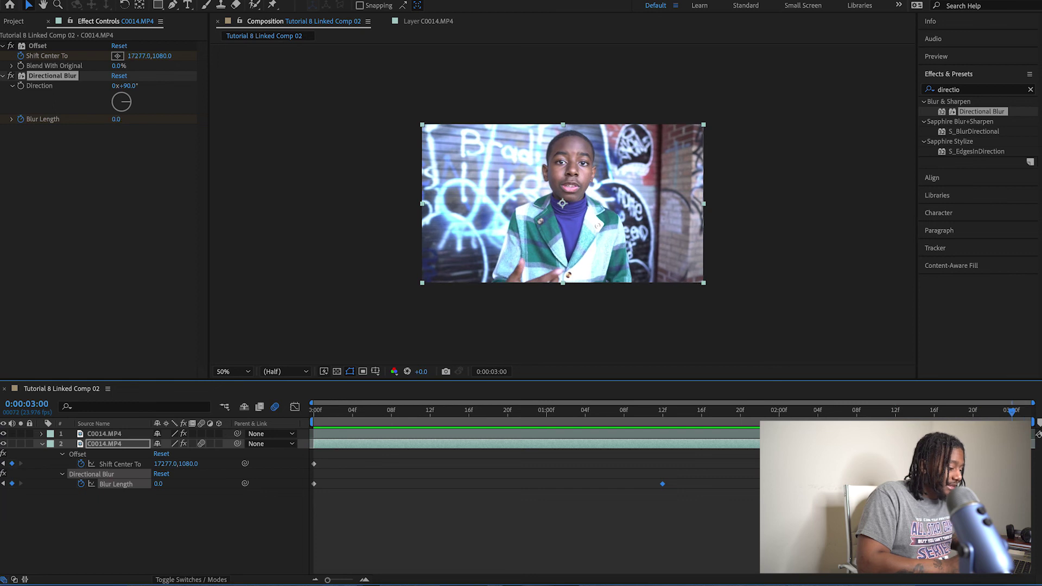
drag(990, 505, 1023, 458)
click(993, 507)
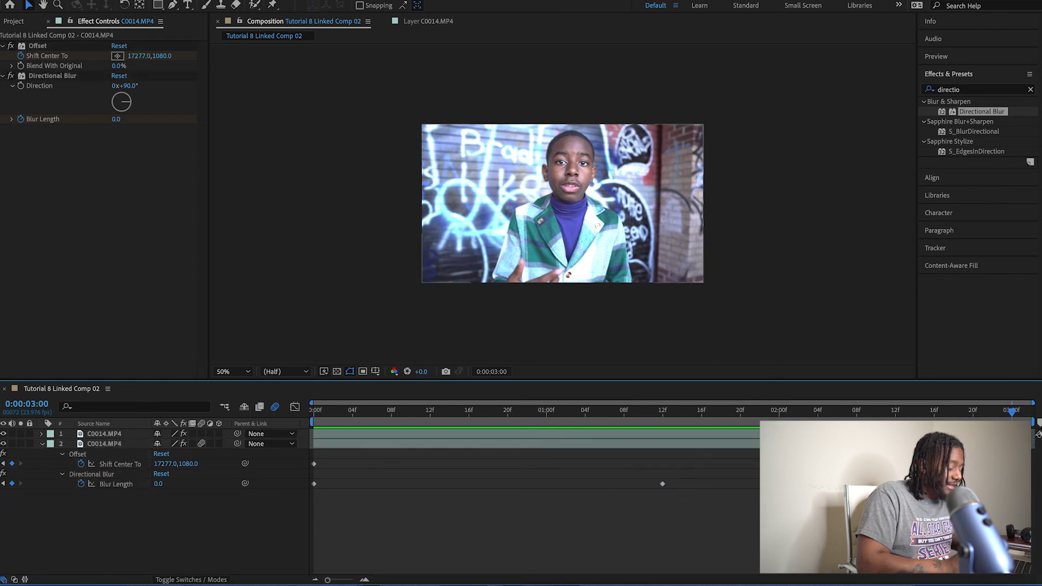
drag(993, 504, 1023, 458)
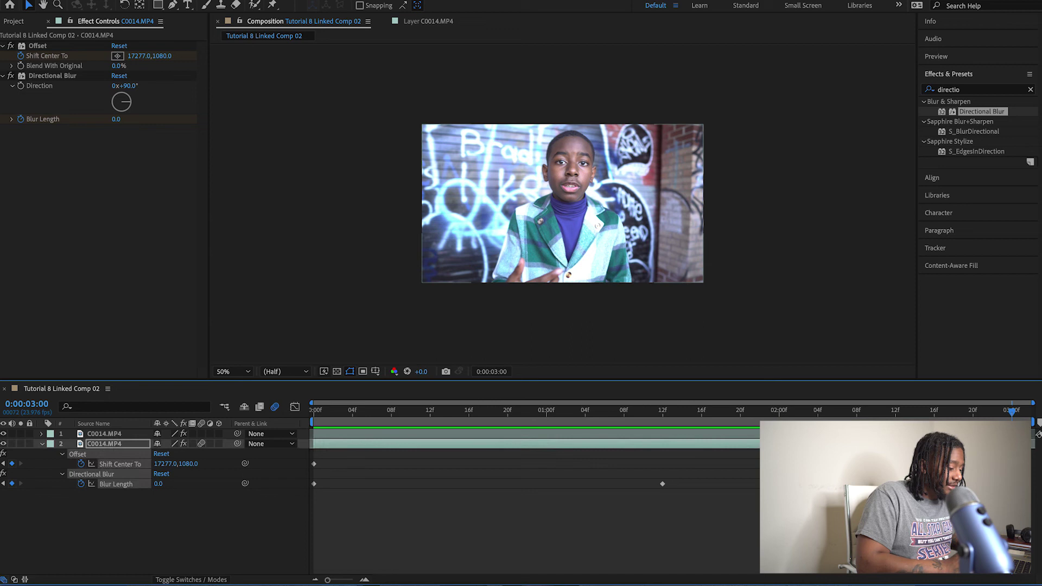
key(F2)
drag(1011, 464, 973, 483)
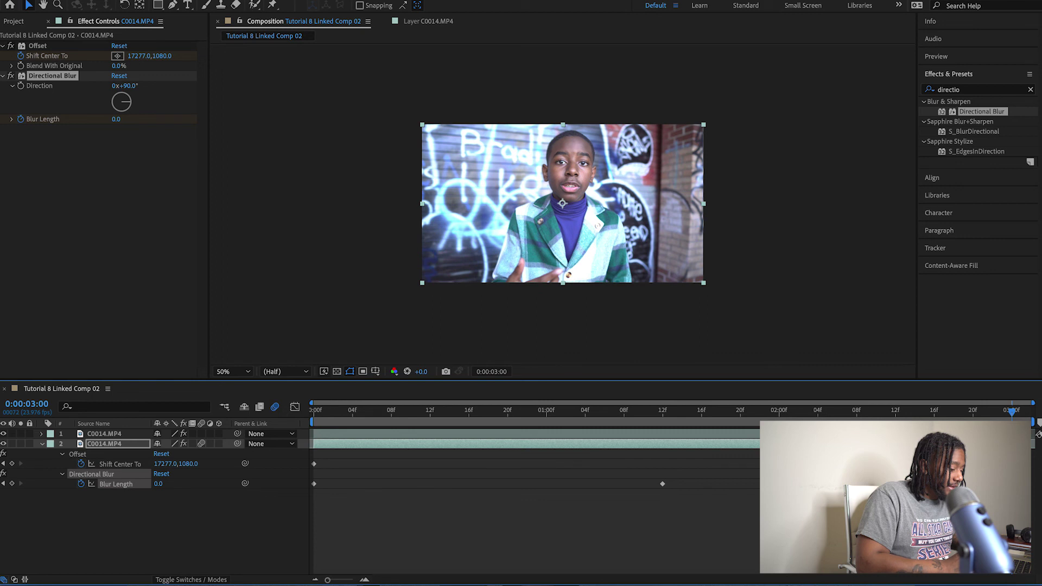
click(694, 414)
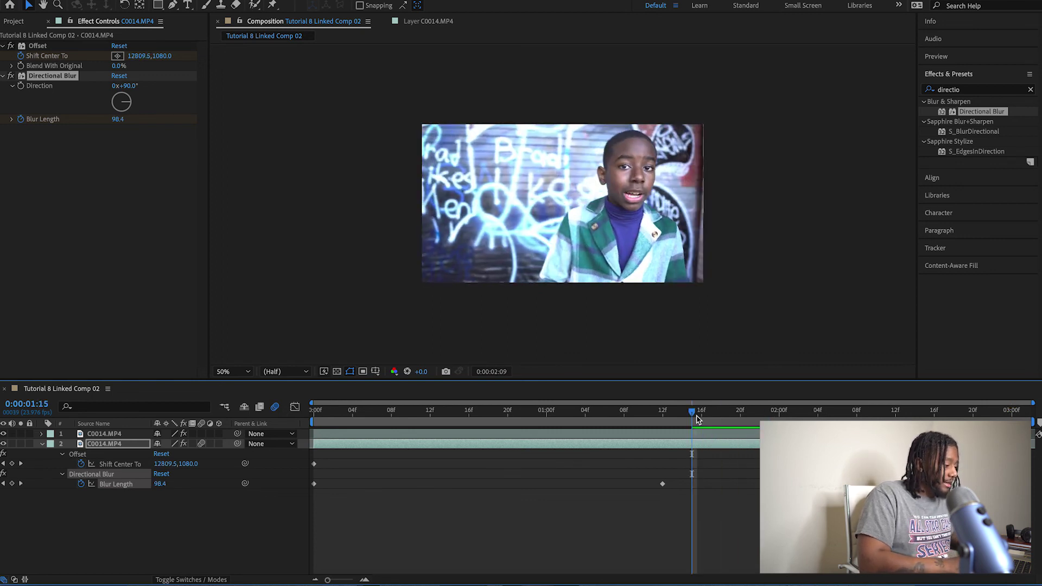